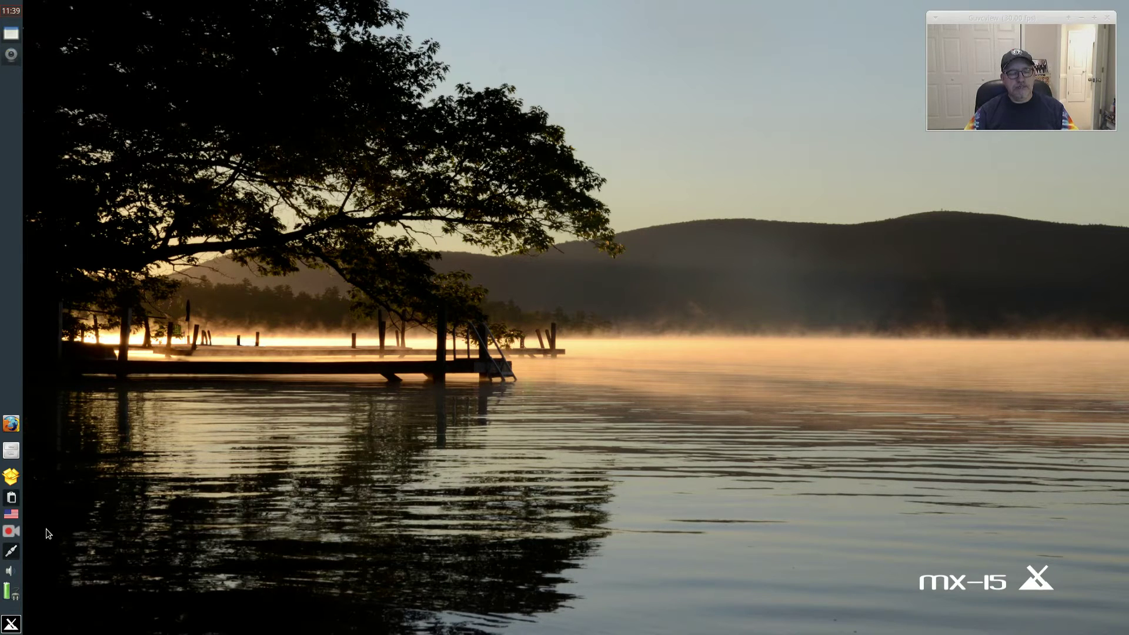
Browse the Whisker menu categories to reach the System applications list
{"action": "left_click", "coordinate": [11, 625]}
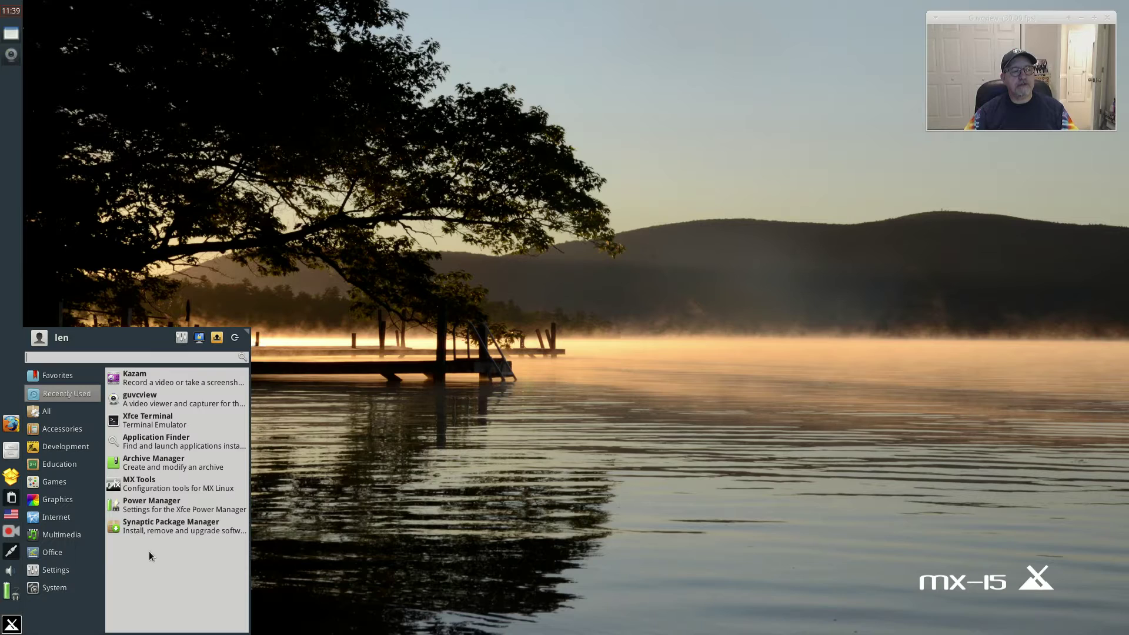
{"action": "left_click", "coordinate": [61, 535]}
{"action": "left_click", "coordinate": [69, 569]}
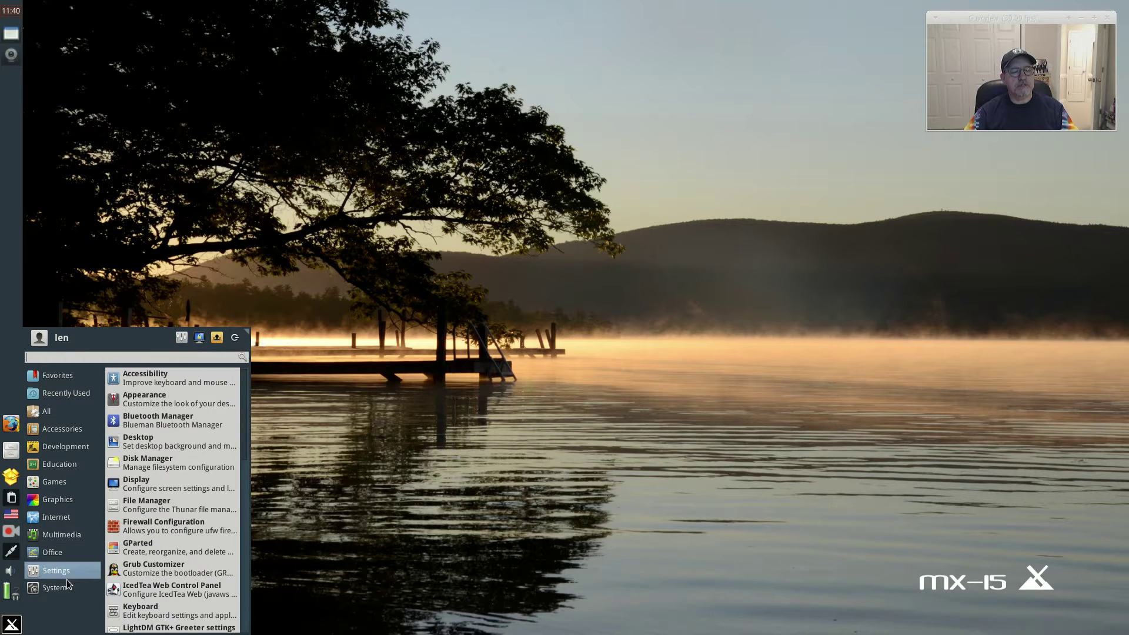
{"action": "left_click", "coordinate": [79, 441]}
{"action": "left_click", "coordinate": [72, 569]}
{"action": "left_click", "coordinate": [72, 585]}
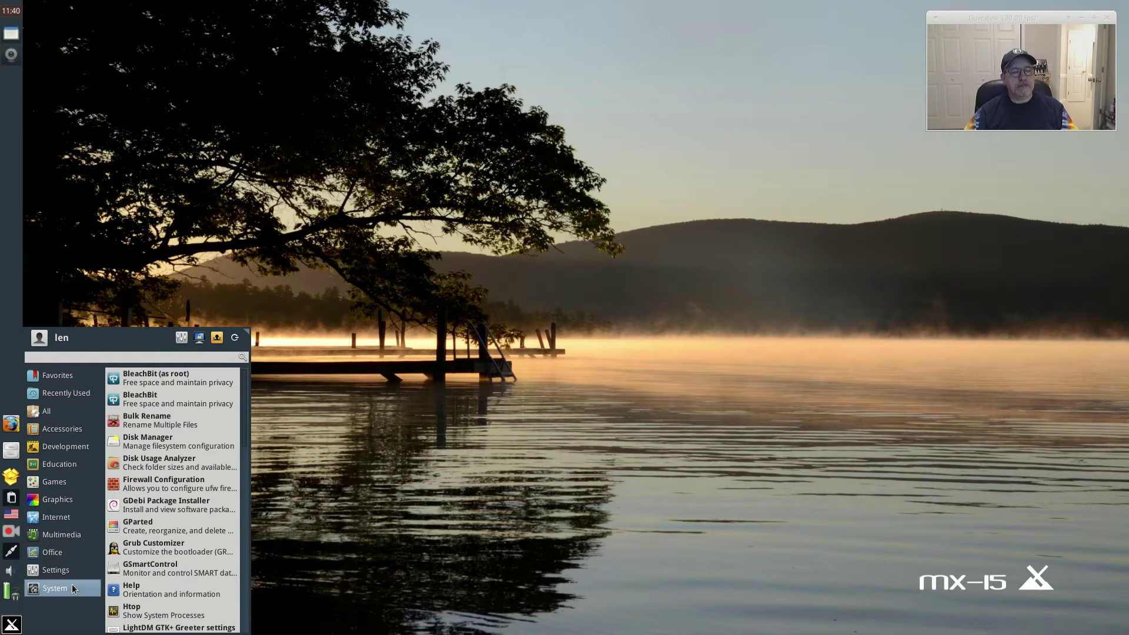
{"action": "scroll", "coordinate": [171, 578], "scroll_direction": "down", "scroll_amount": 6}
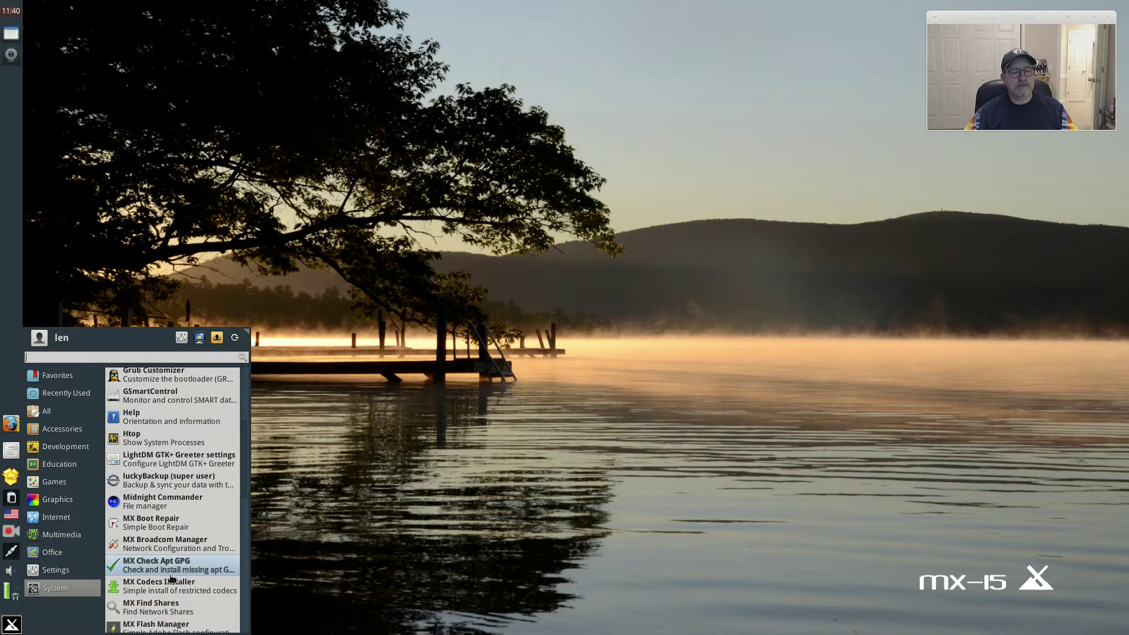
{"action": "scroll", "coordinate": [167, 575], "scroll_direction": "down", "scroll_amount": 5}
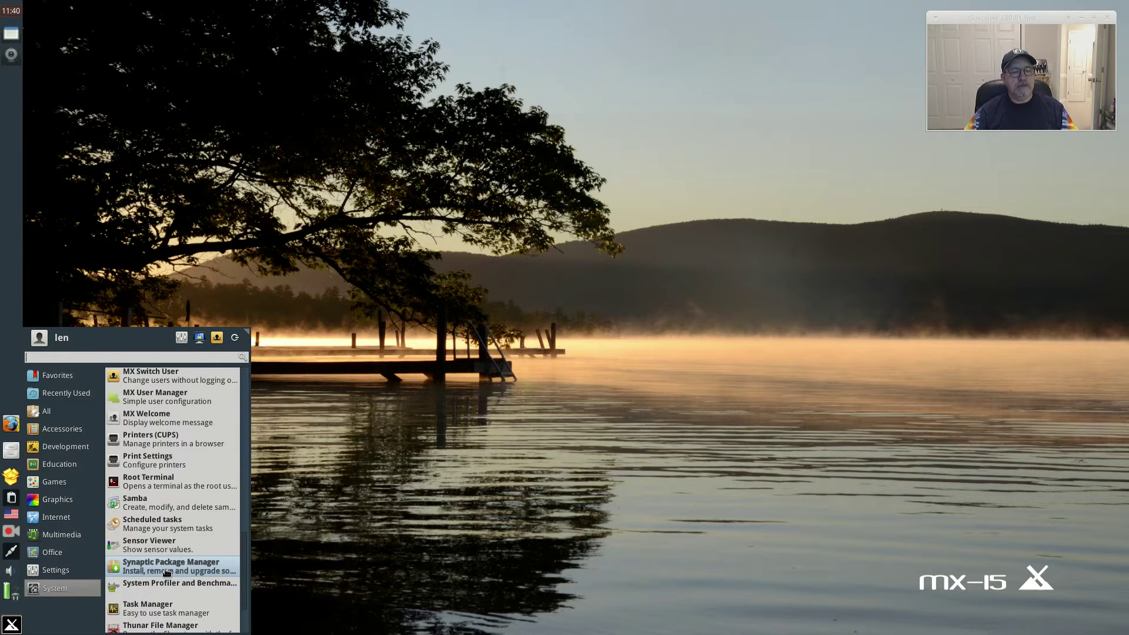
Launch Synaptic Package Manager and authenticate with the root password
{"action": "left_click", "coordinate": [162, 567]}
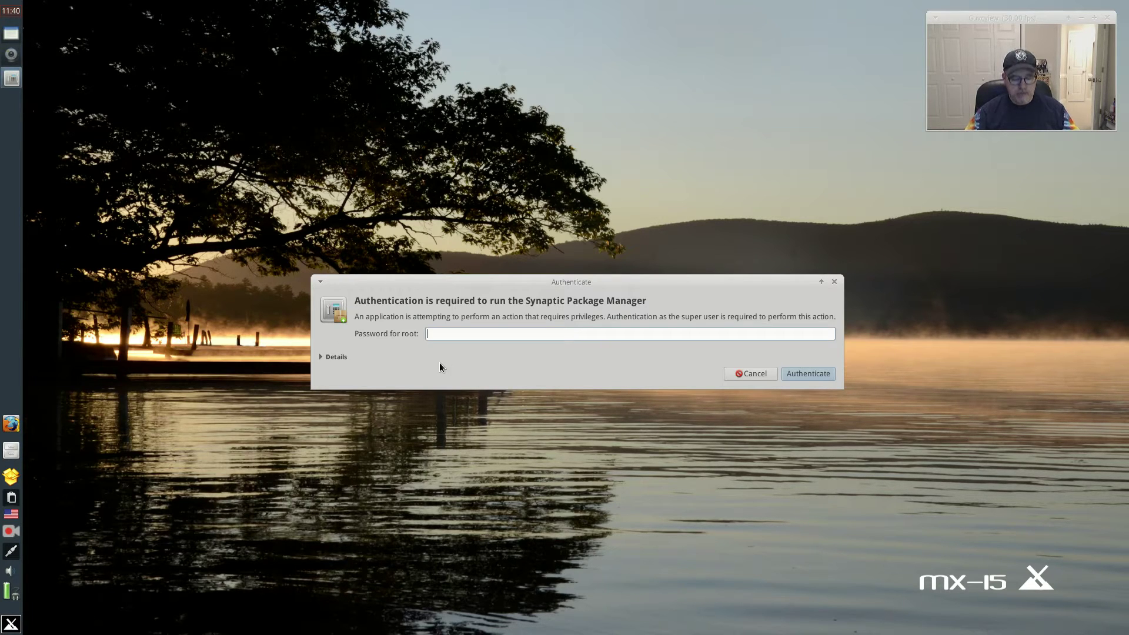
{"action": "type", "text": "••••••"}
{"action": "key", "text": "Return"}
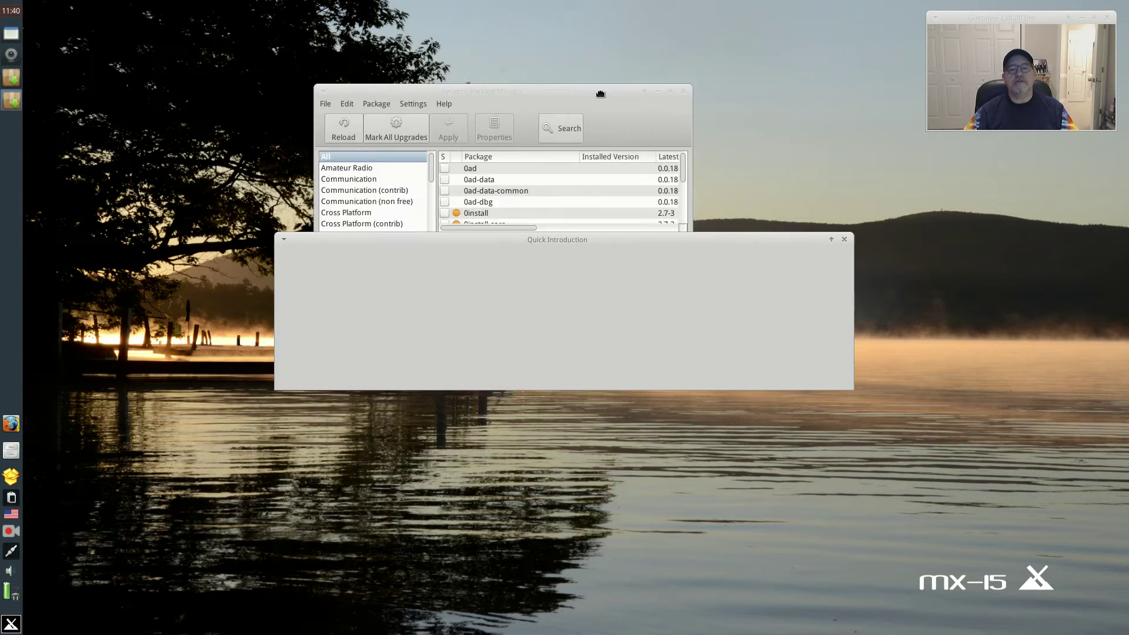
Dismiss the Quick Introduction and enable the mx15 testrepo entry in Synaptic's Repositories list
{"action": "left_click", "coordinate": [839, 375]}
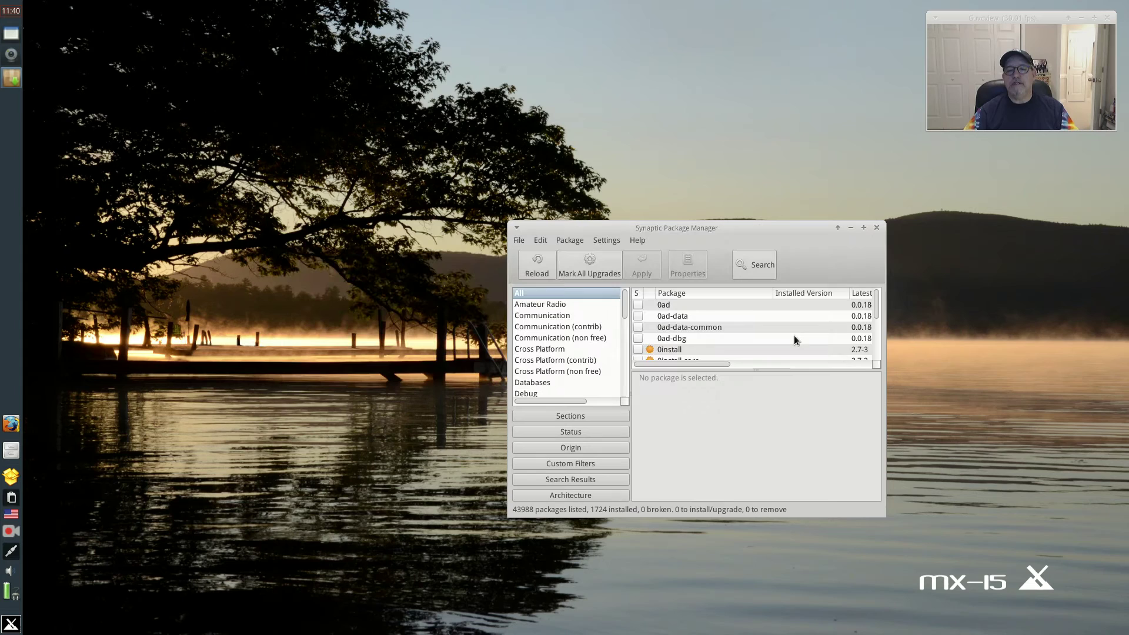
{"action": "left_click", "coordinate": [606, 239]}
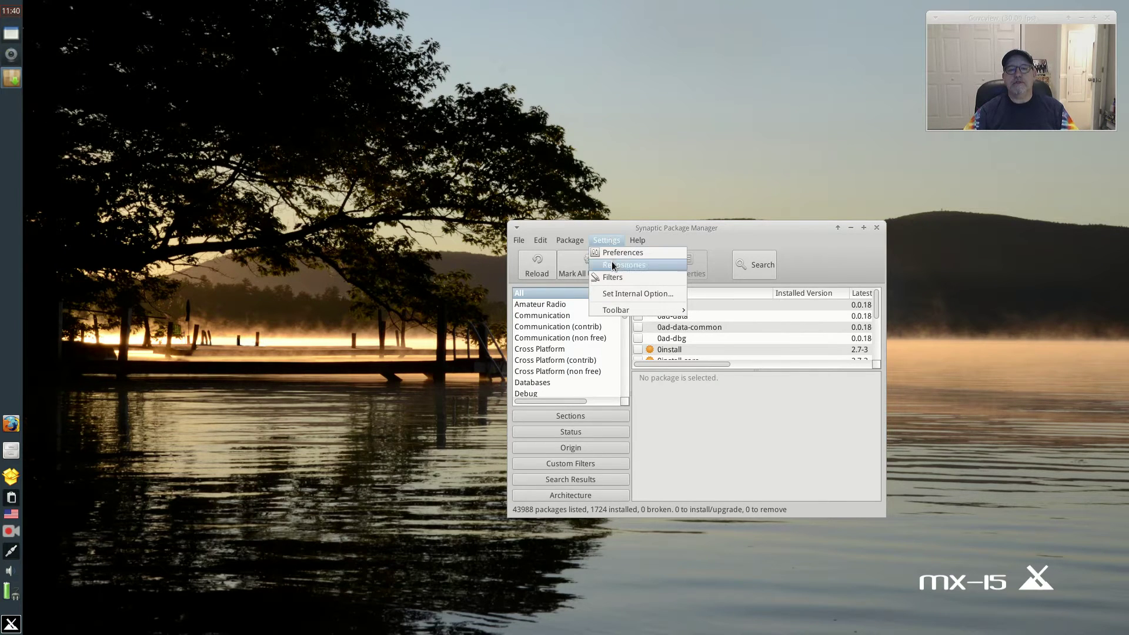
{"action": "left_click", "coordinate": [611, 261]}
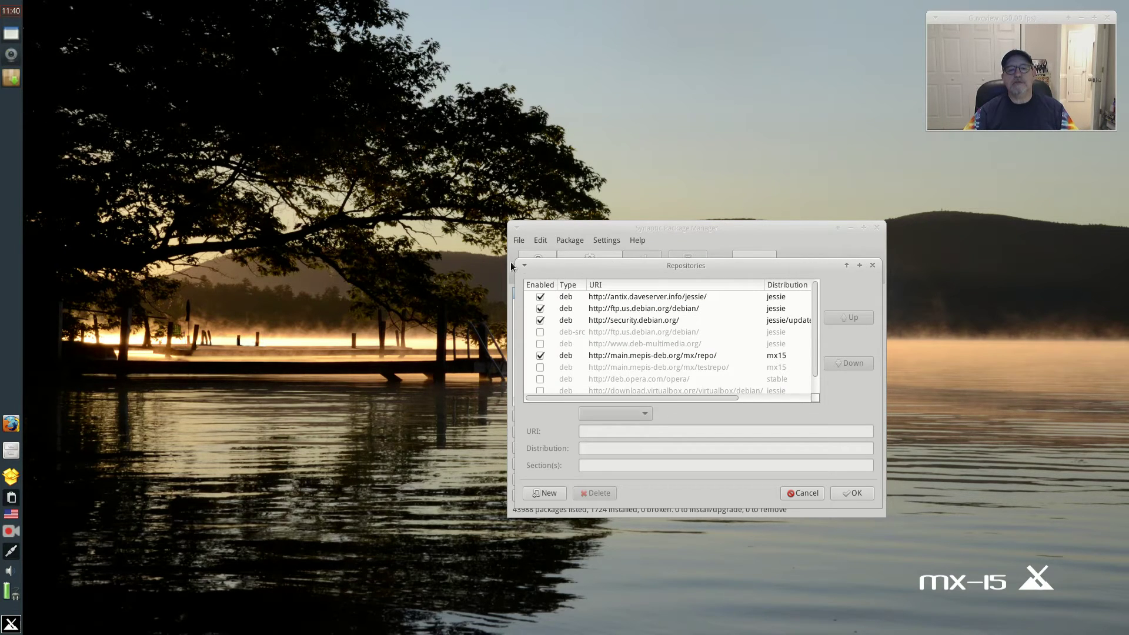
{"action": "left_click_drag", "start_coordinate": [524, 264], "coordinate": [203, 136]}
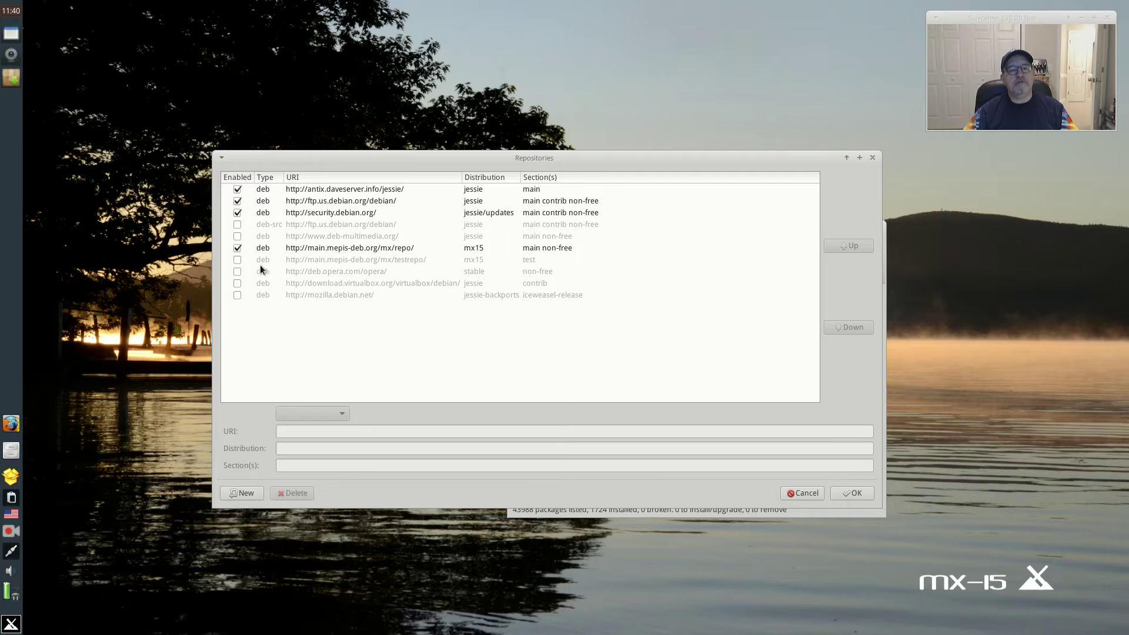
{"action": "left_click", "coordinate": [238, 262]}
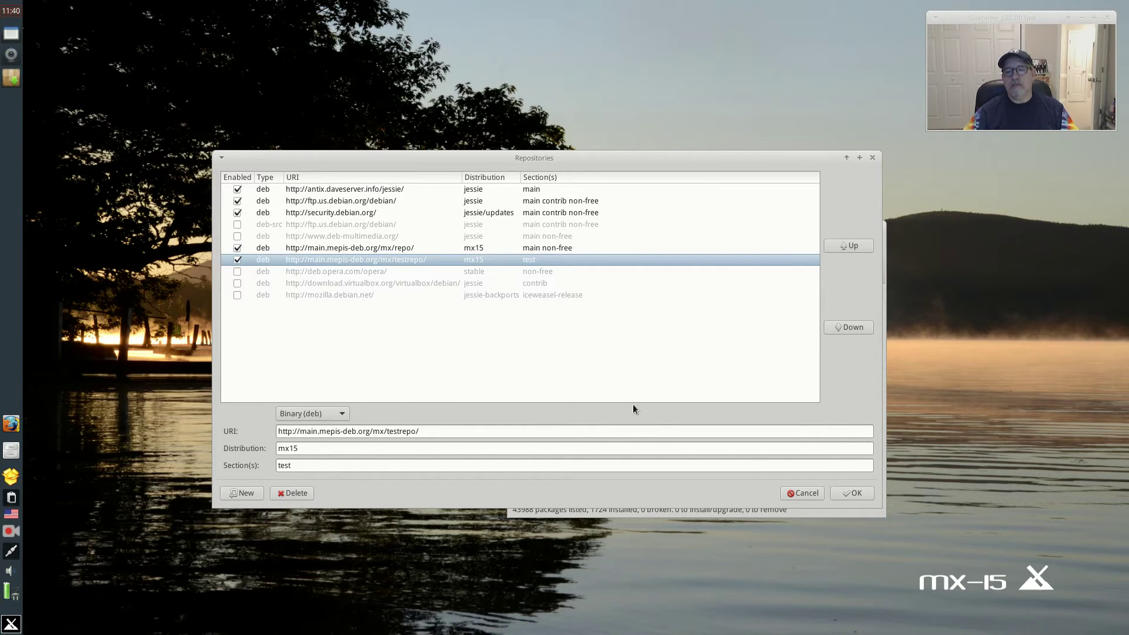
Confirm the repository changes and reload package information, bringing the list to 44044 packages
{"action": "left_click", "coordinate": [849, 492]}
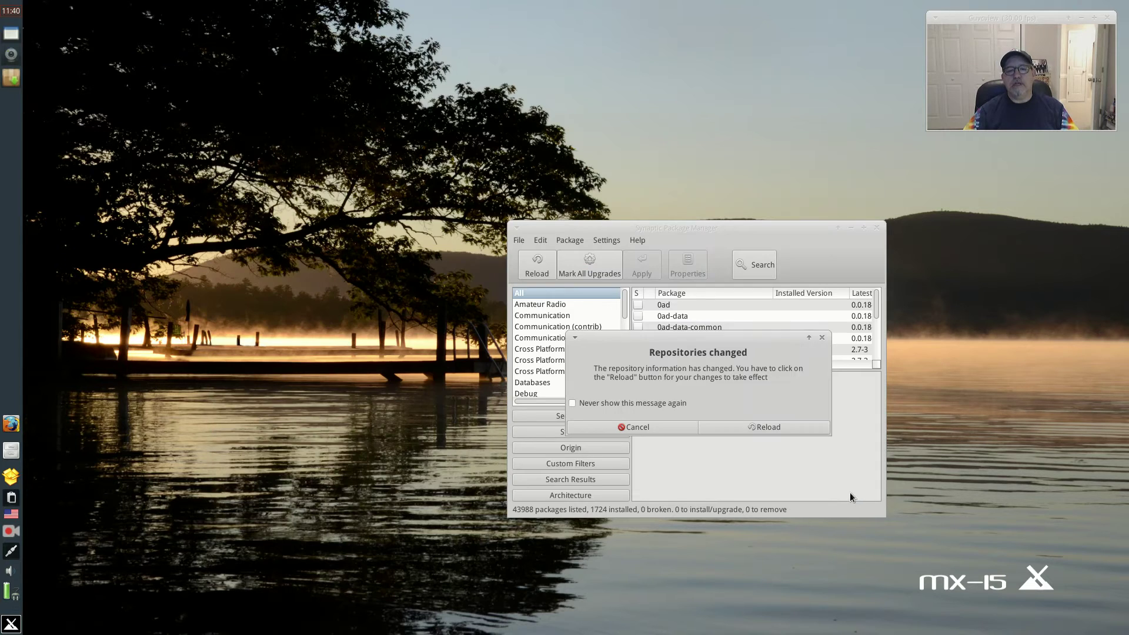
{"action": "left_click", "coordinate": [765, 427]}
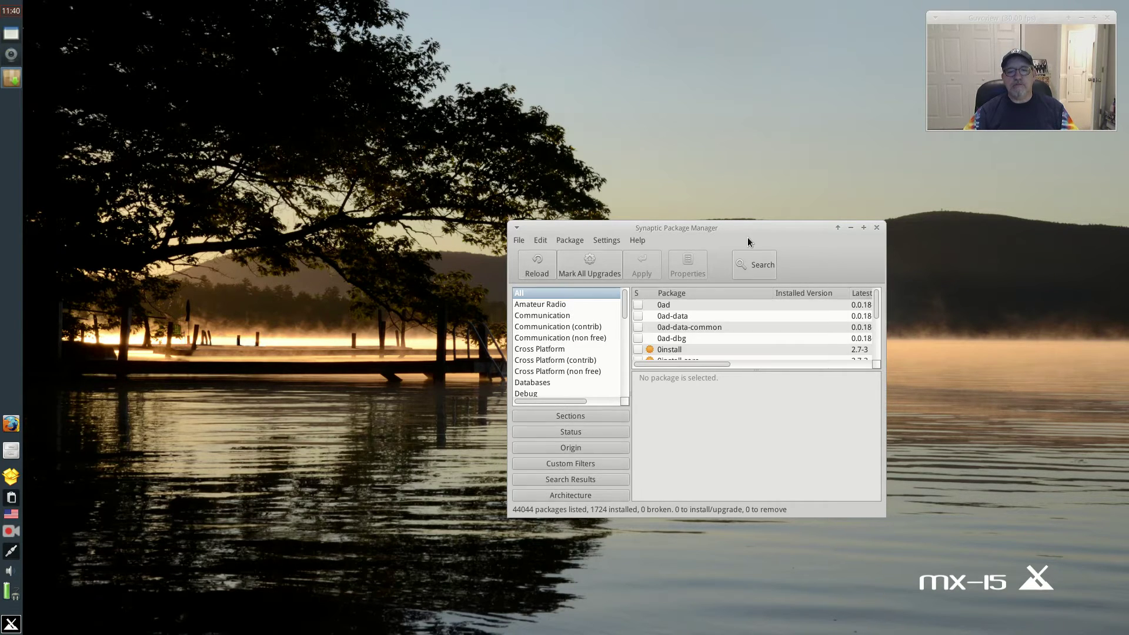
Close Synaptic and launch Xfce Terminal, positioning it lower on the screen
{"action": "left_click", "coordinate": [876, 229]}
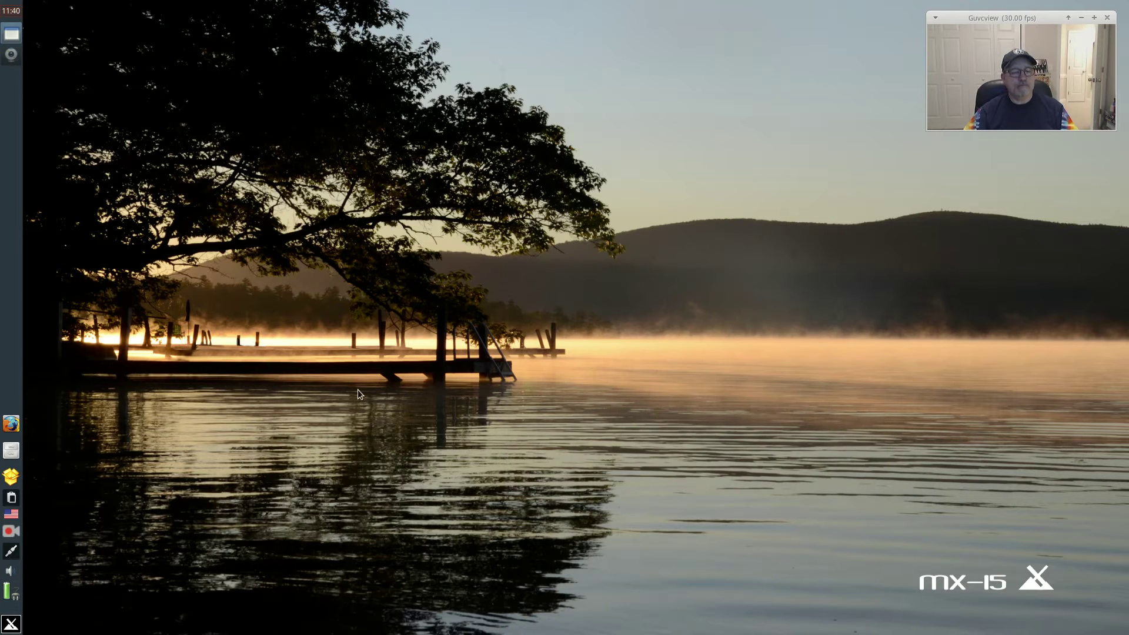
{"action": "left_click", "coordinate": [11, 624]}
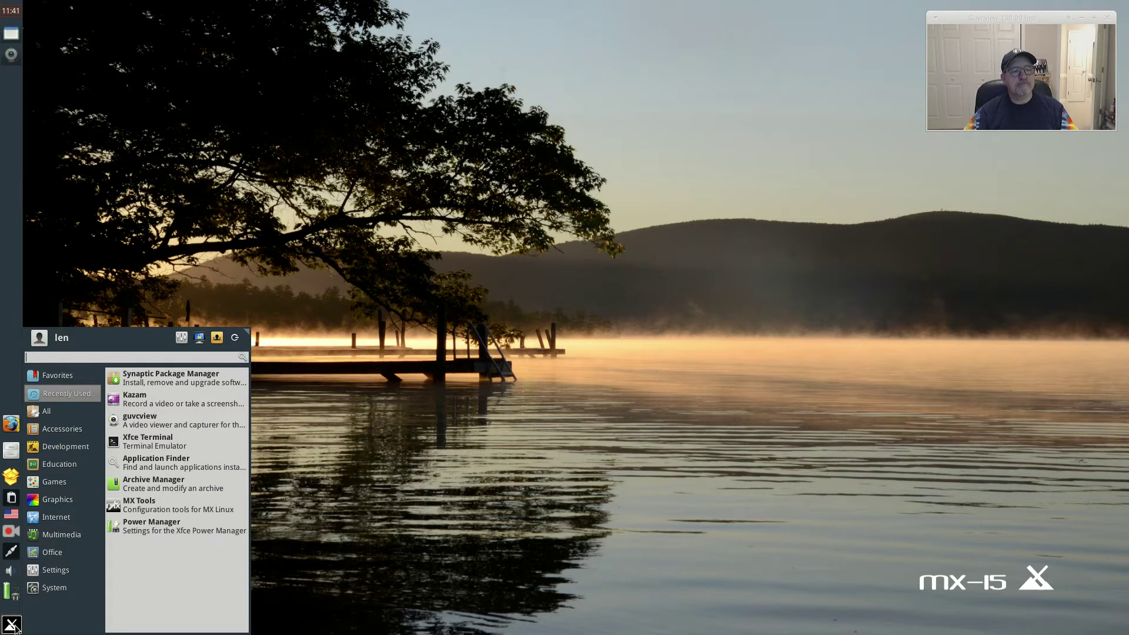
{"action": "left_click", "coordinate": [129, 442]}
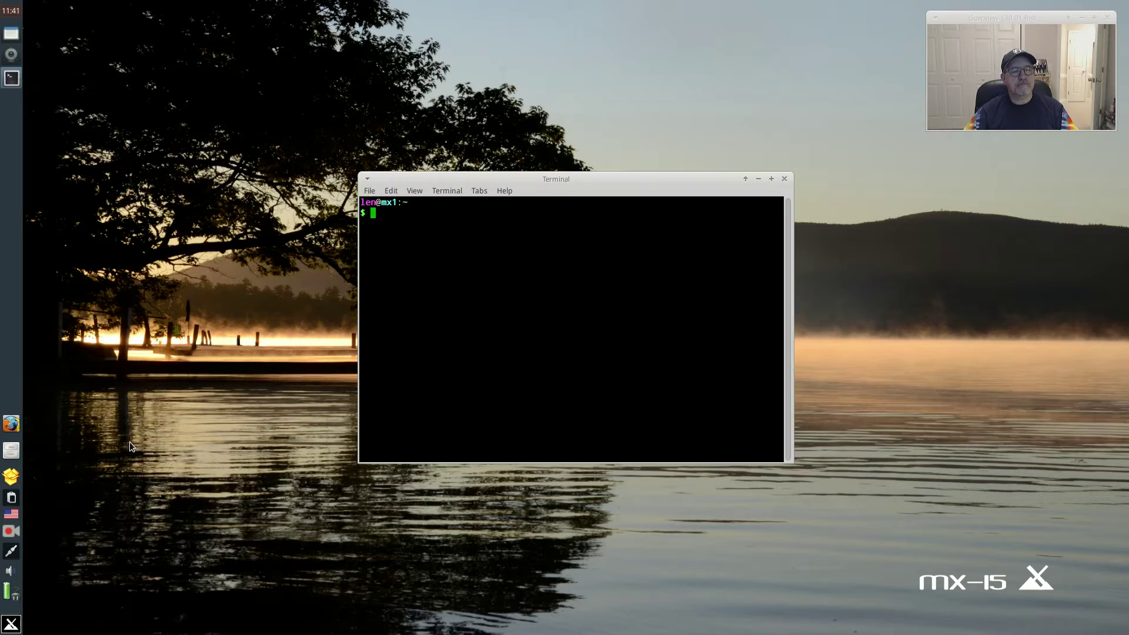
{"action": "left_click_drag", "start_coordinate": [545, 181], "coordinate": [548, 246]}
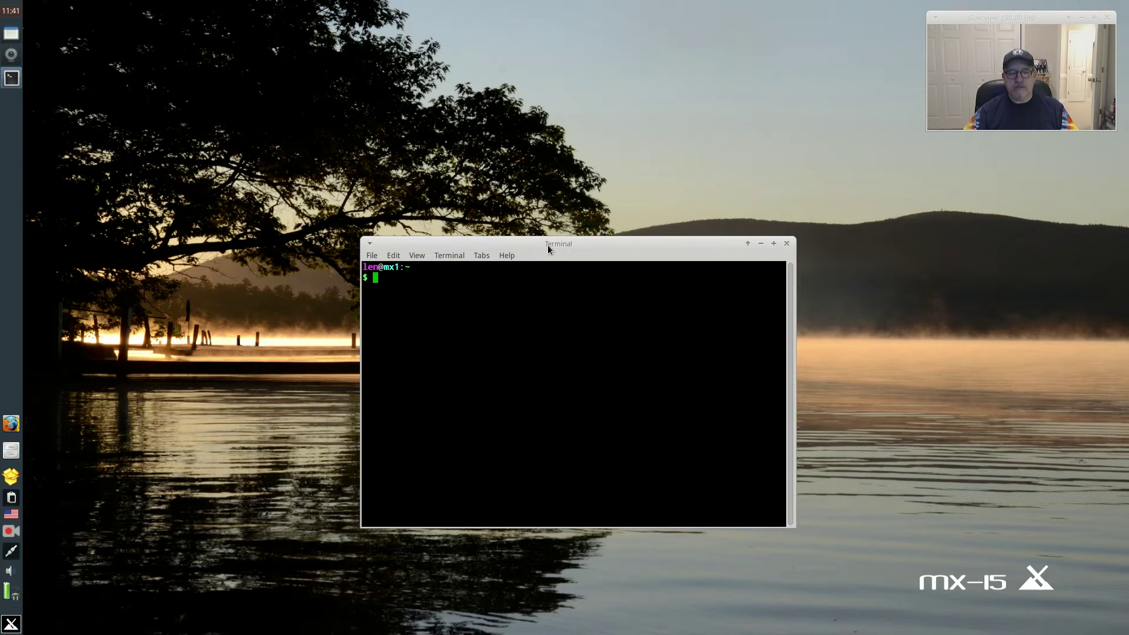
Run sudo apt-get update to refresh package lists, including the mx15 test sources
{"action": "type", "text": "sudo a"}
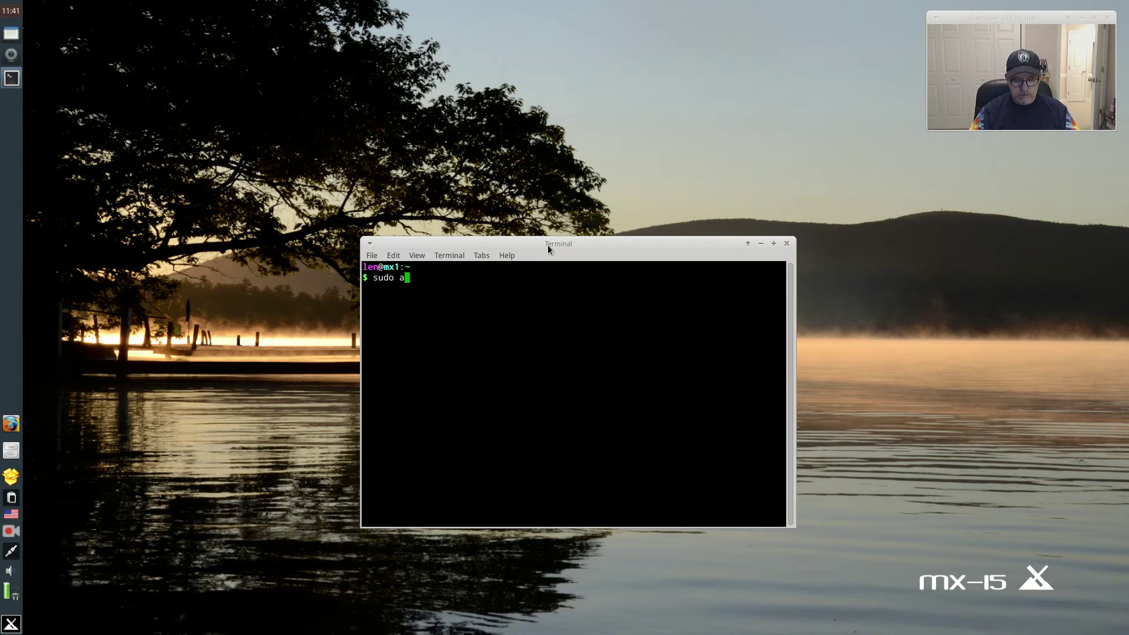
{"action": "type", "text": "pt-get up"}
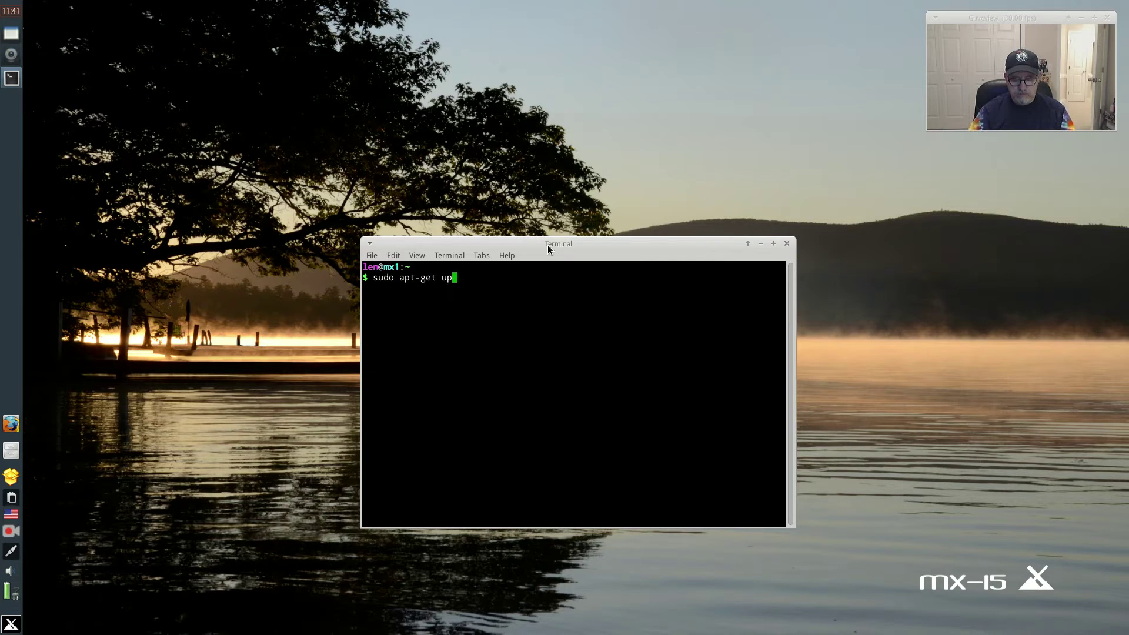
{"action": "type", "text": "date"}
{"action": "key", "text": "Return"}
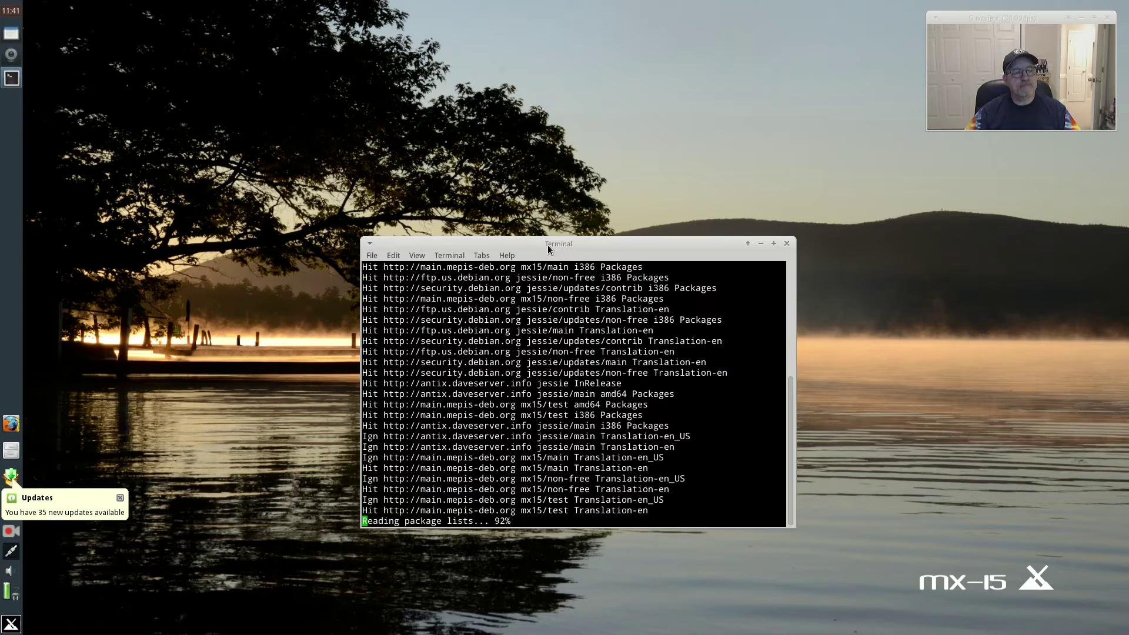
{"action": "left_click", "coordinate": [236, 359]}
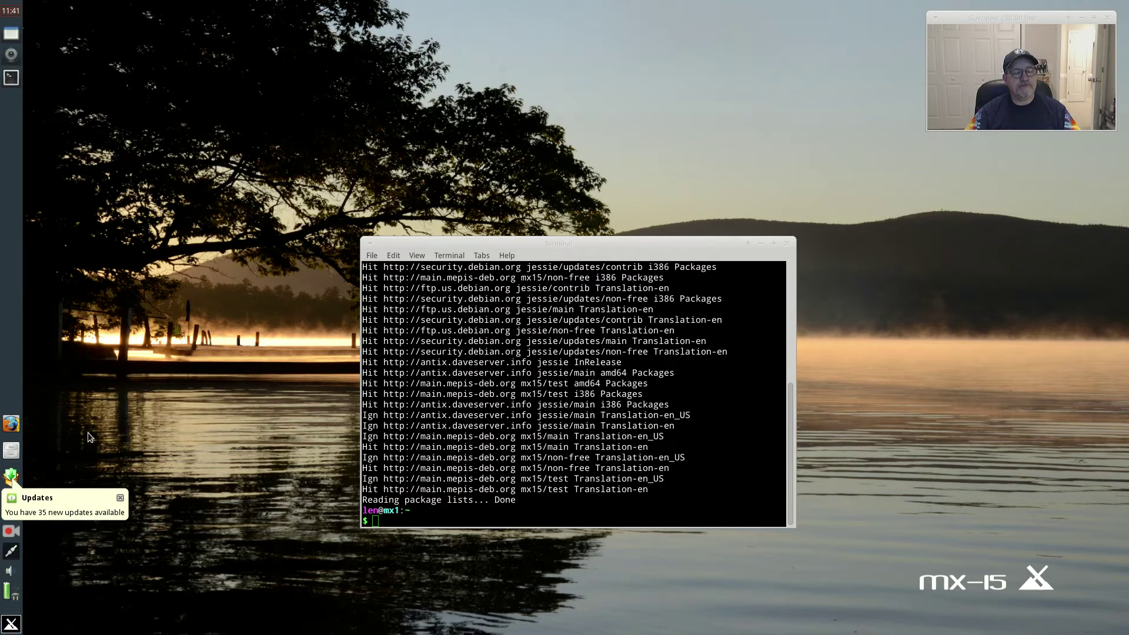
{"action": "left_click", "coordinate": [523, 251]}
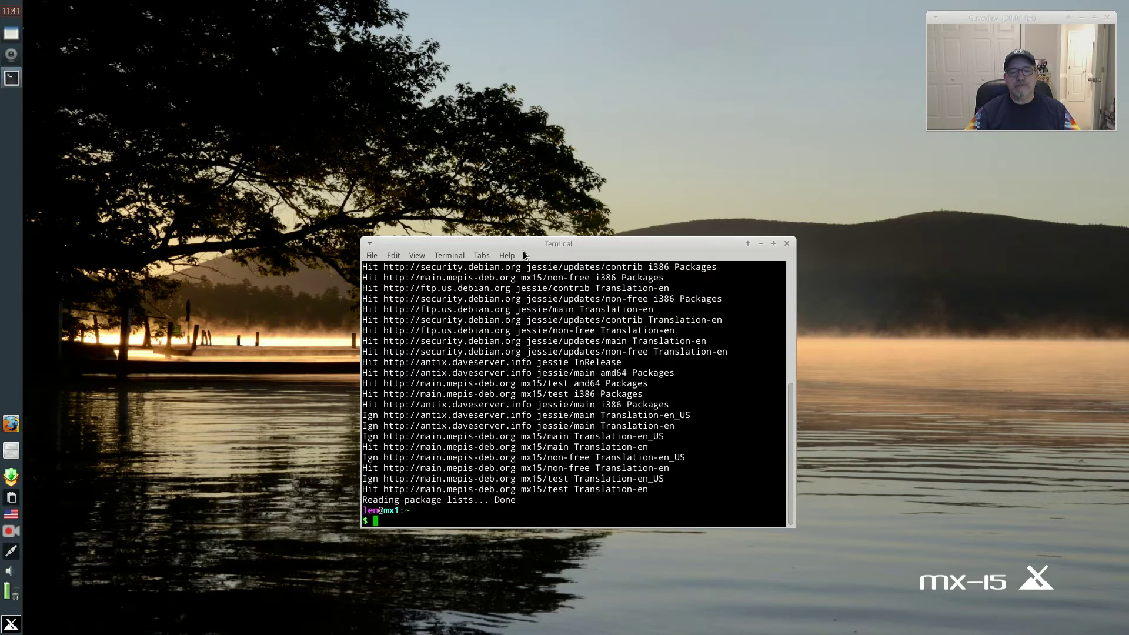
Install obs-studio with sudo apt-get install obs-studio, confirm with Y, then close the terminal
{"action": "key", "text": "Up"}
{"action": "key", "text": "Up"}
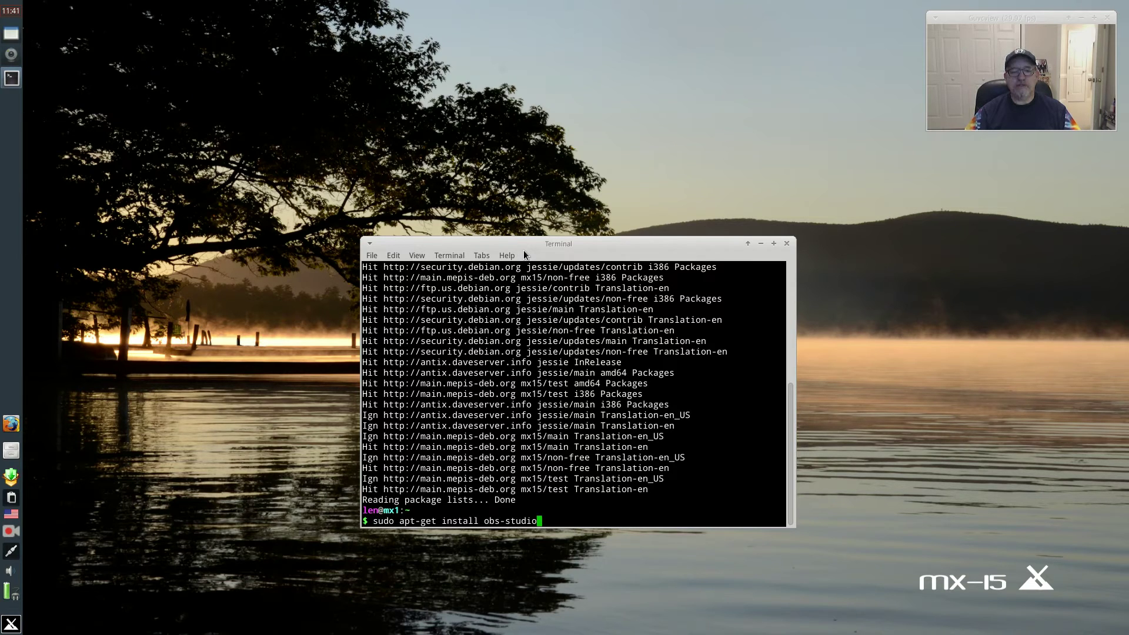
{"action": "key", "text": "Return"}
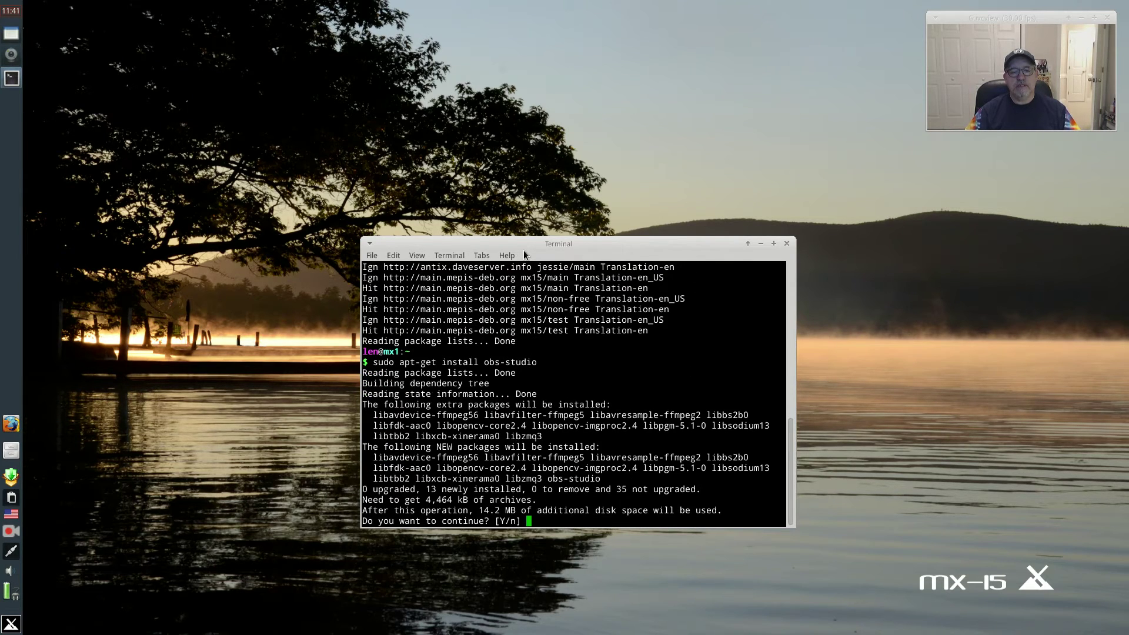
{"action": "key", "text": "Return"}
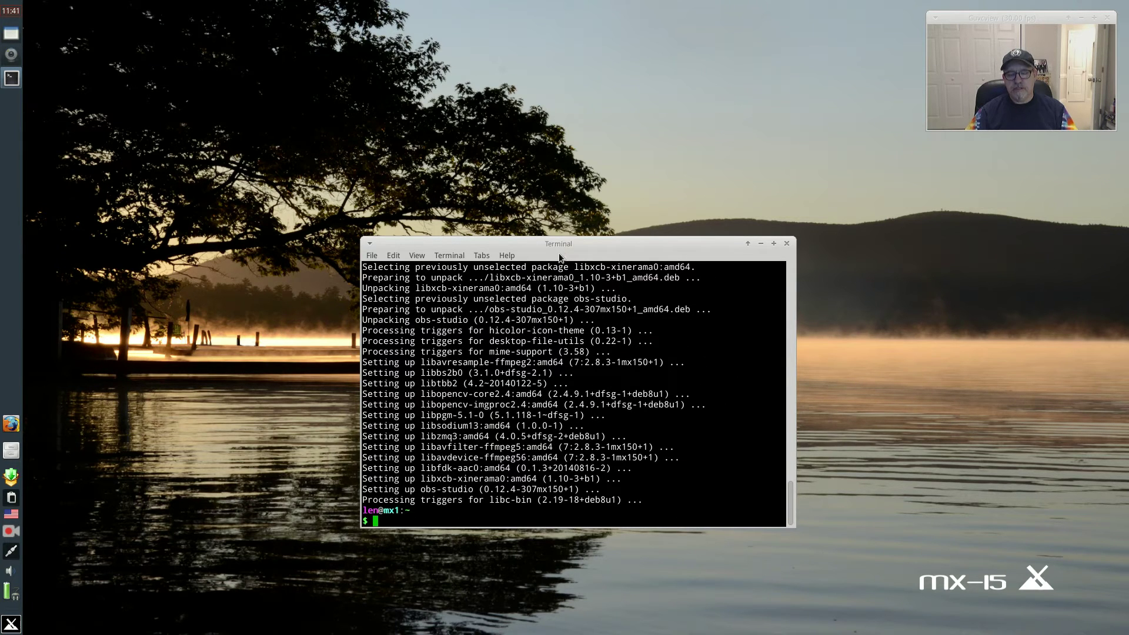
{"action": "left_click", "coordinate": [786, 243]}
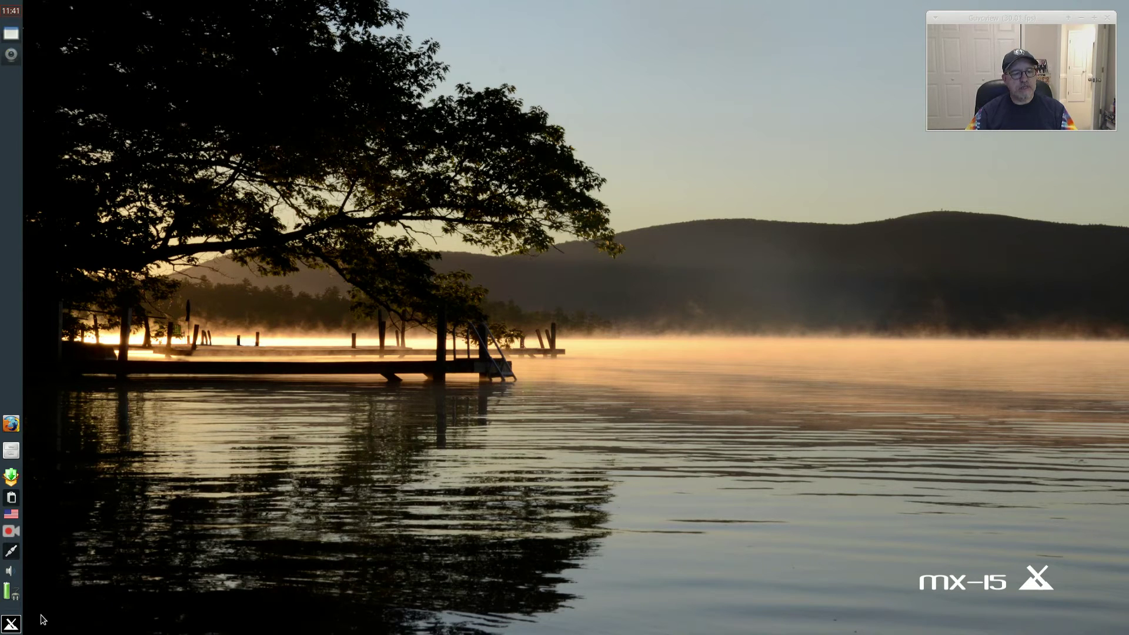
Launch OBS Studio from Multimedia, accept its GPL licence, and centre the window
{"action": "left_click", "coordinate": [12, 624]}
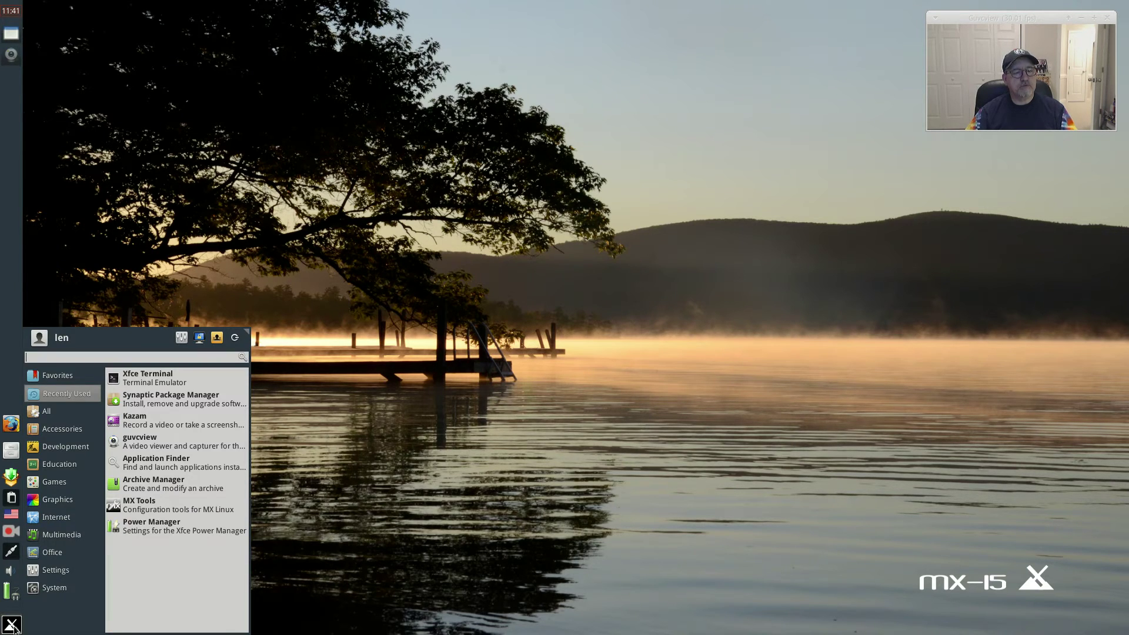
{"action": "left_click", "coordinate": [64, 536]}
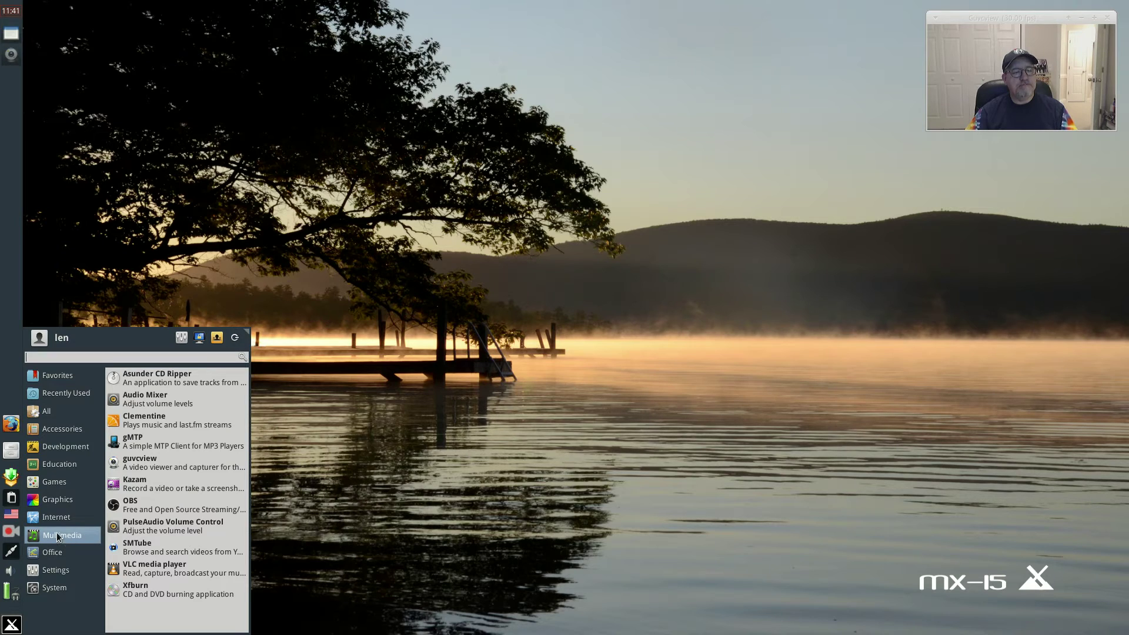
{"action": "left_click", "coordinate": [142, 504]}
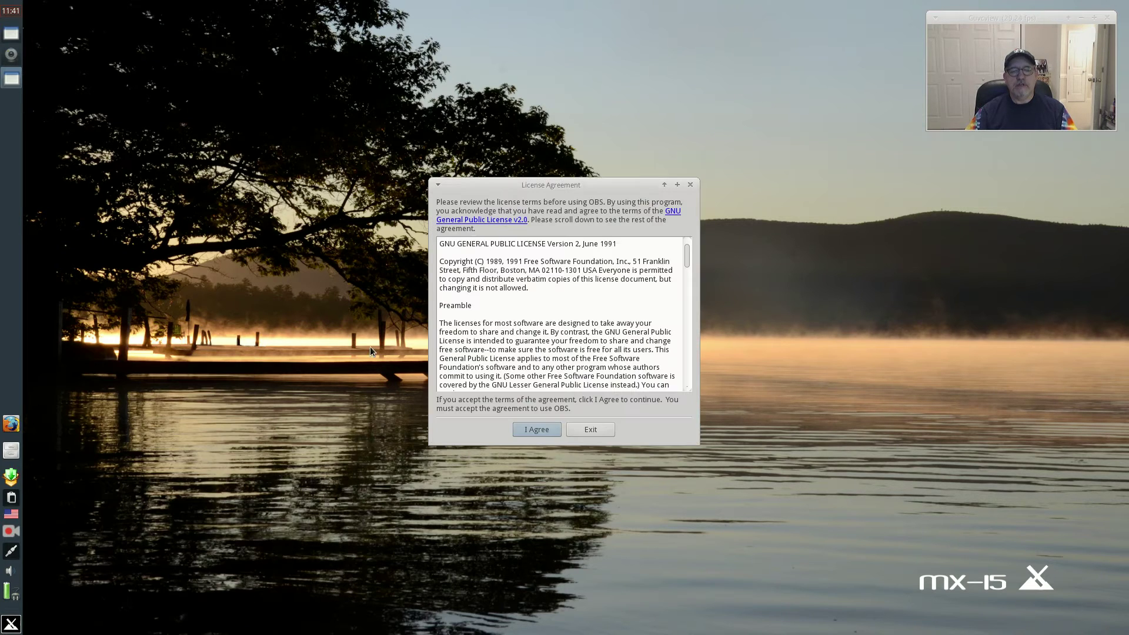
{"action": "left_click", "coordinate": [538, 429]}
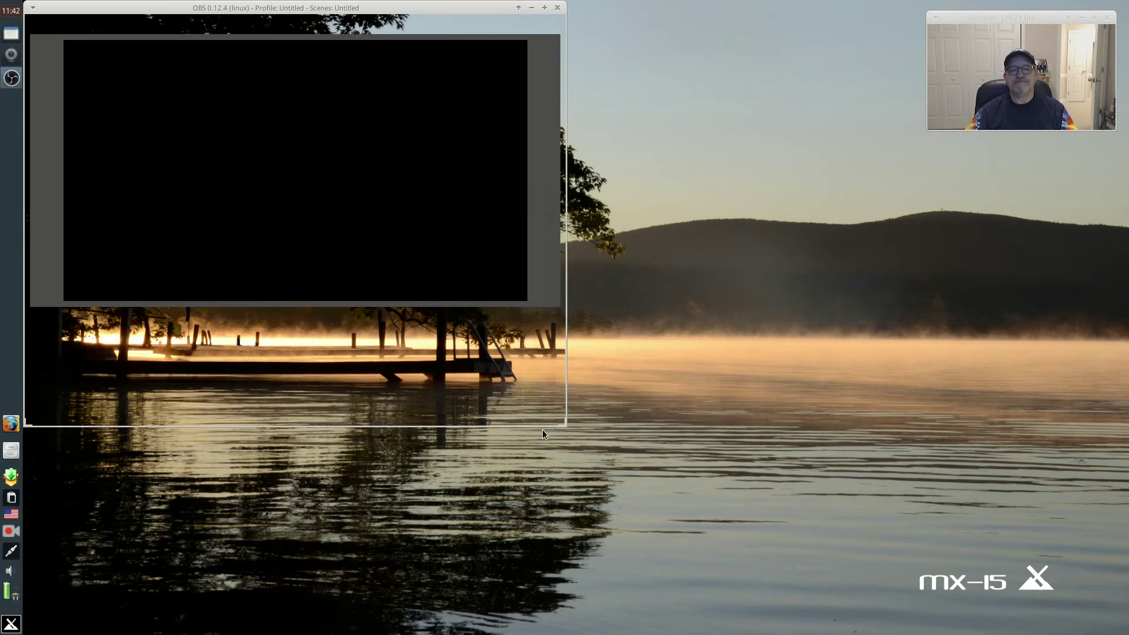
{"action": "left_click_drag", "start_coordinate": [377, 6], "coordinate": [653, 121]}
Add a Screen Capture (XSHM) source of Screen 0 at 1920x1080 to the scene
{"action": "left_click", "coordinate": [467, 512]}
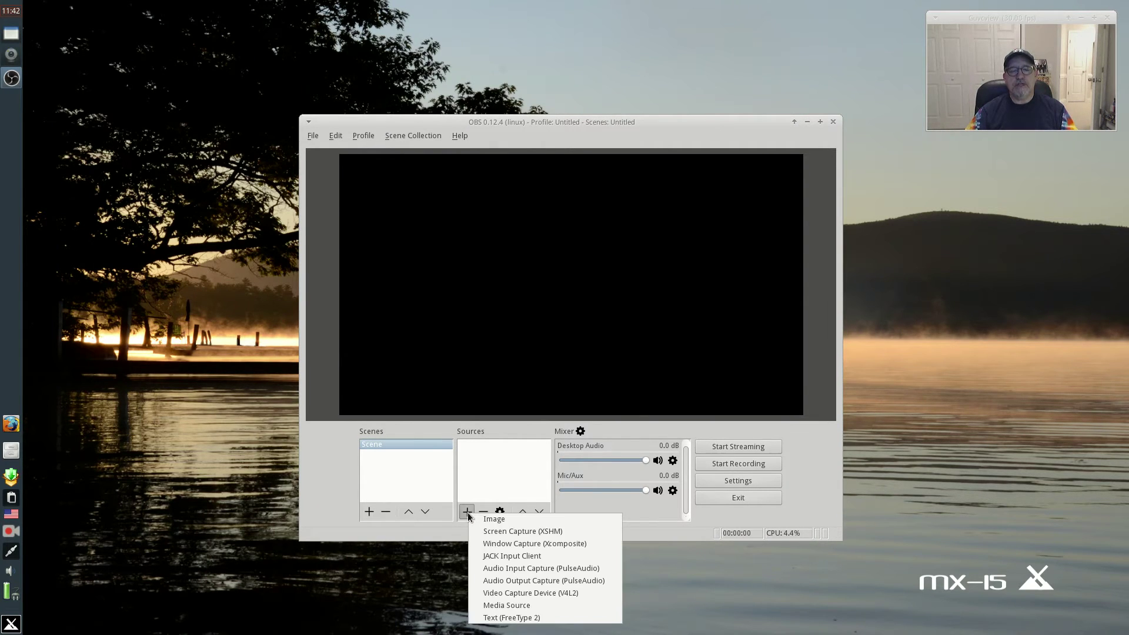
{"action": "left_click", "coordinate": [489, 532]}
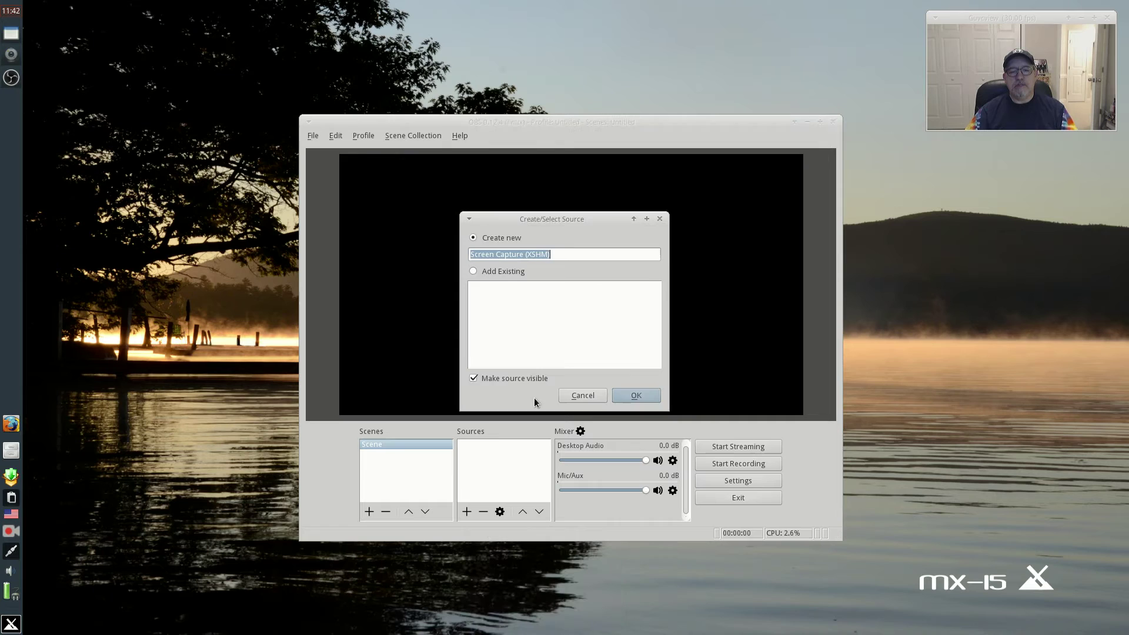
{"action": "left_click", "coordinate": [635, 395]}
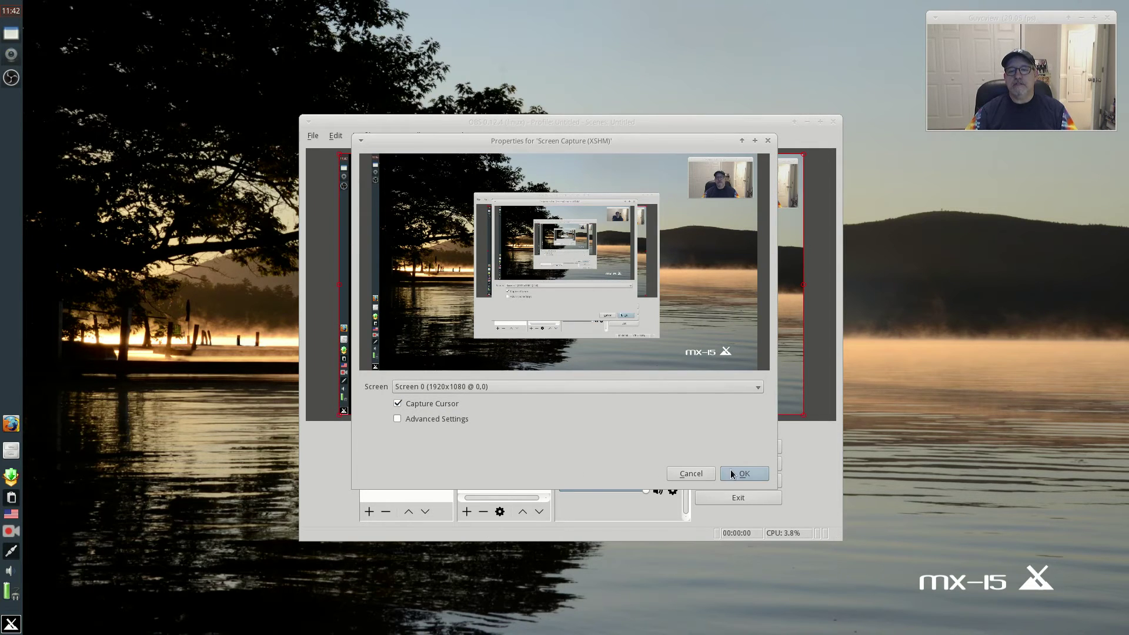
{"action": "left_click", "coordinate": [744, 473]}
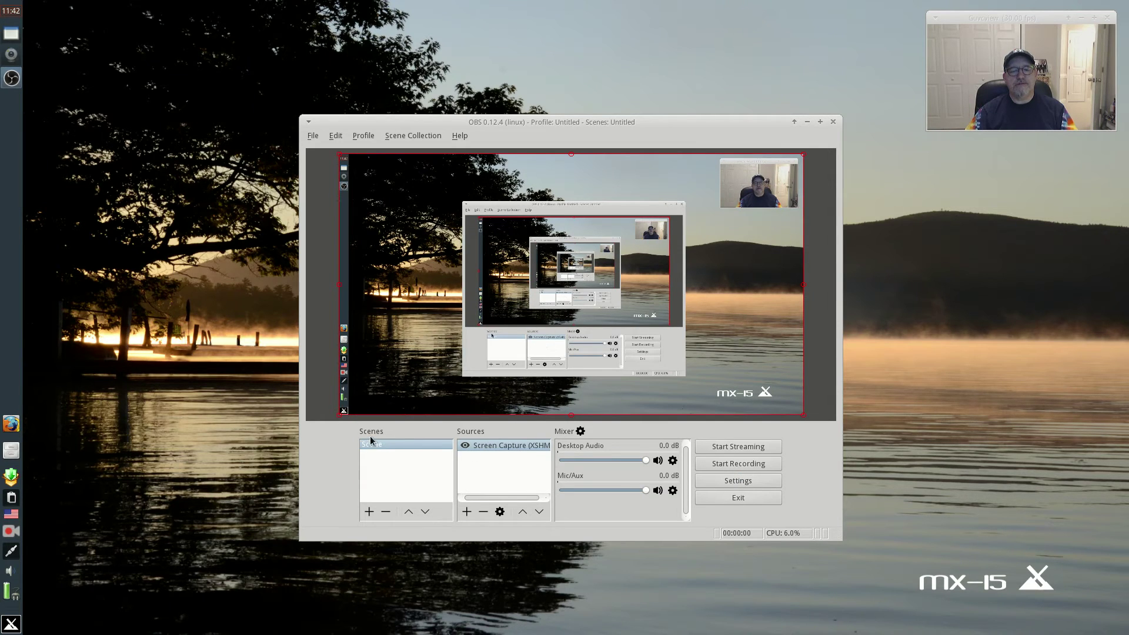
{"action": "left_click", "coordinate": [466, 512]}
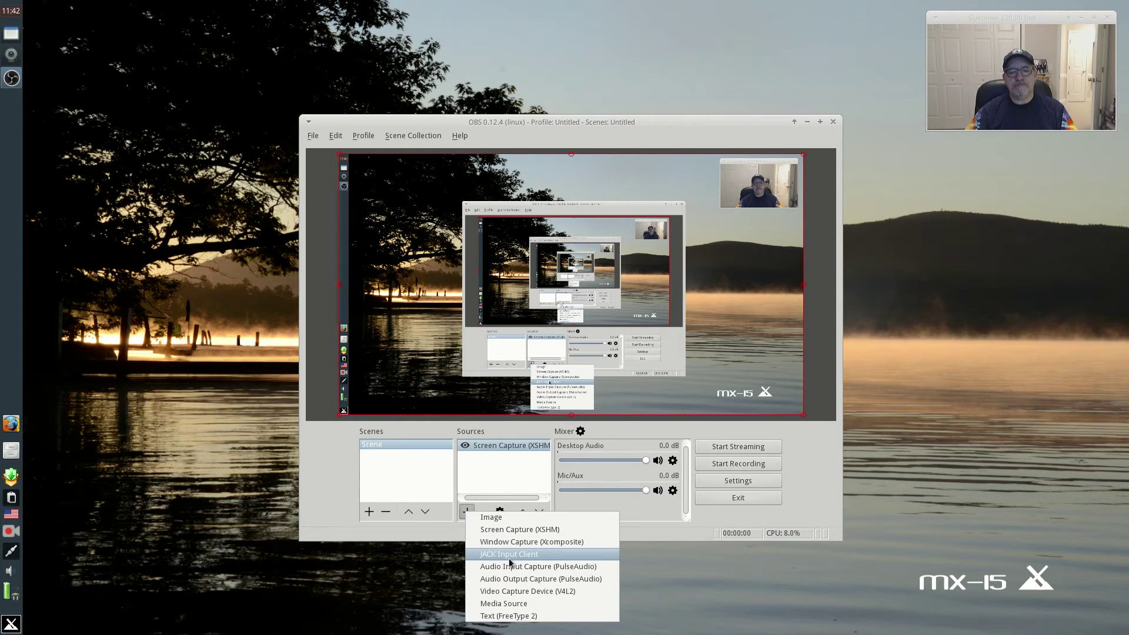
Add a Video Capture Device (V4L2) source from the HD Pro Webcam C920 at 320x240, 30.00 fps
{"action": "left_click", "coordinate": [503, 591]}
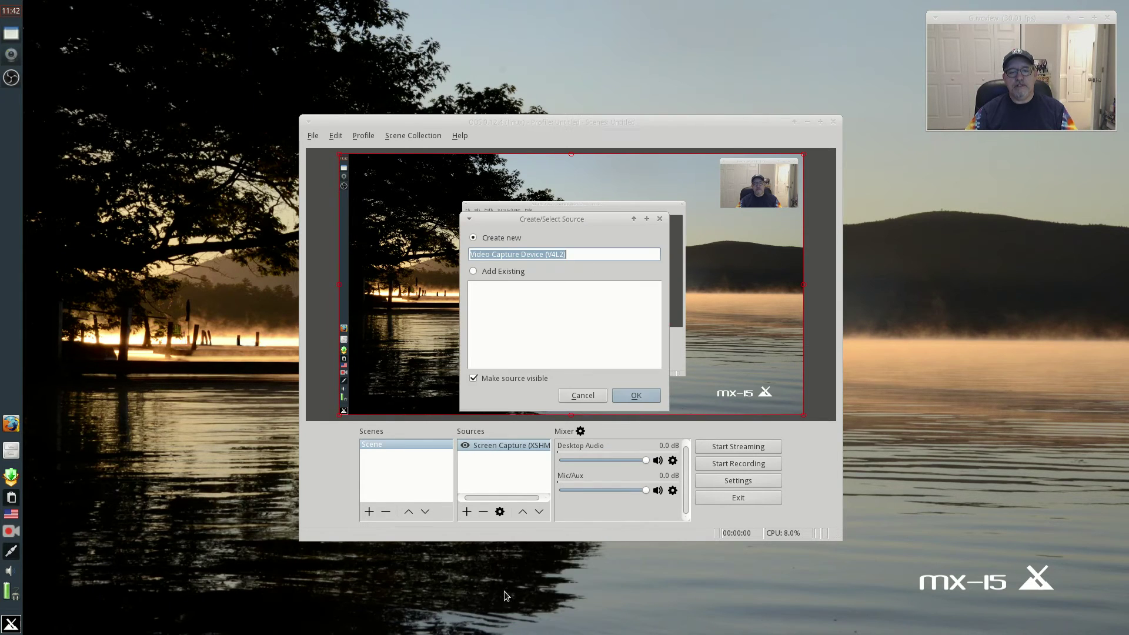
{"action": "left_click", "coordinate": [626, 397]}
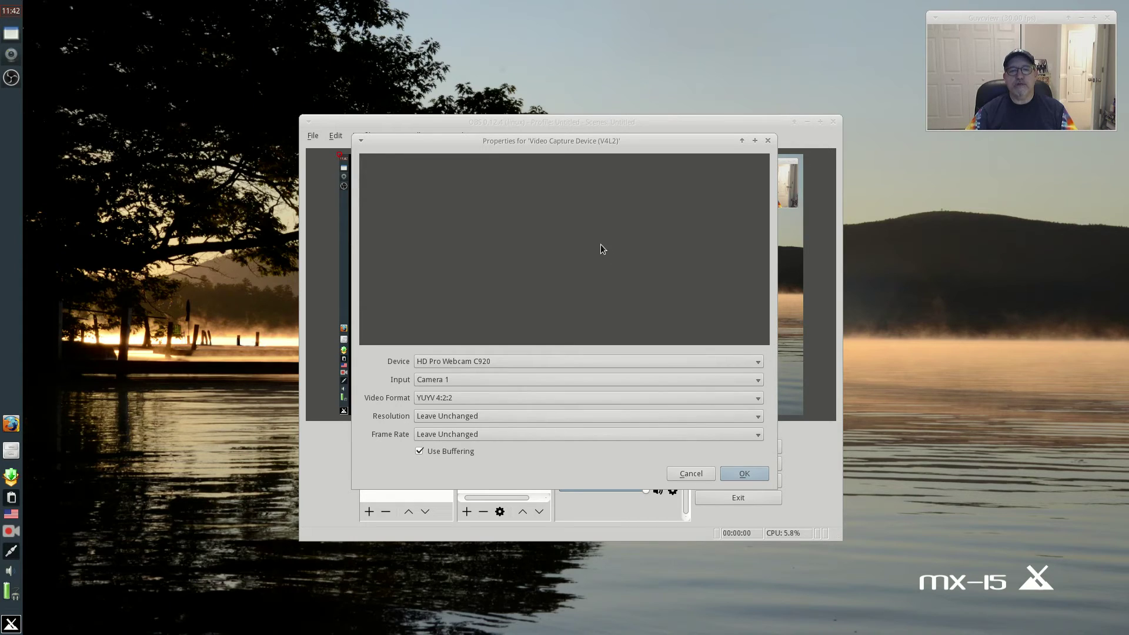
{"action": "left_click", "coordinate": [530, 417]}
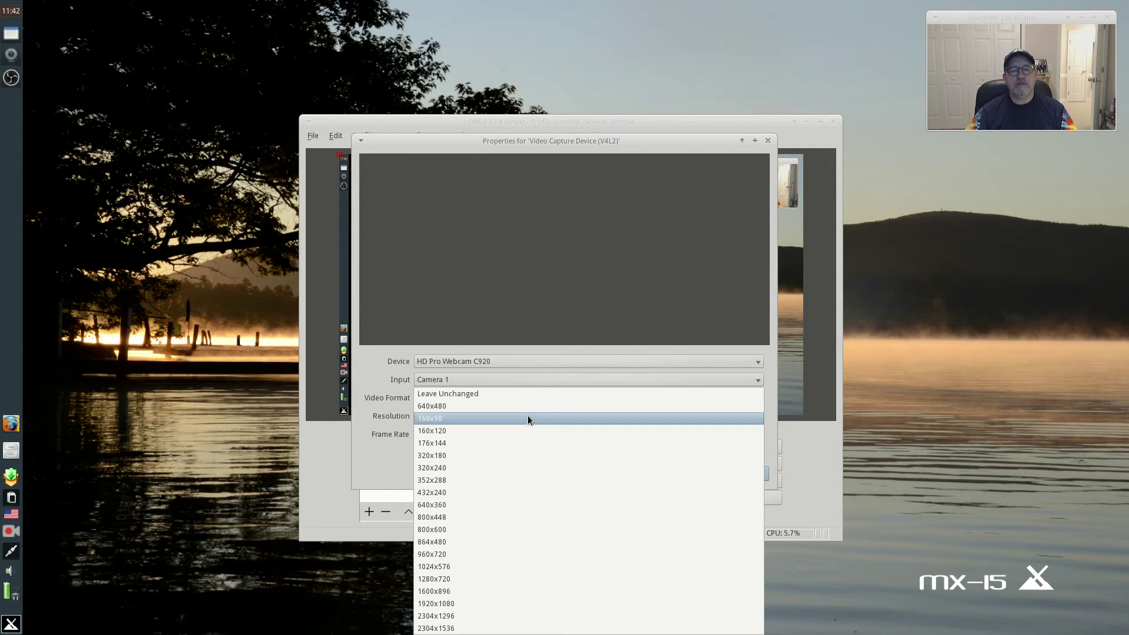
{"action": "left_click", "coordinate": [514, 464]}
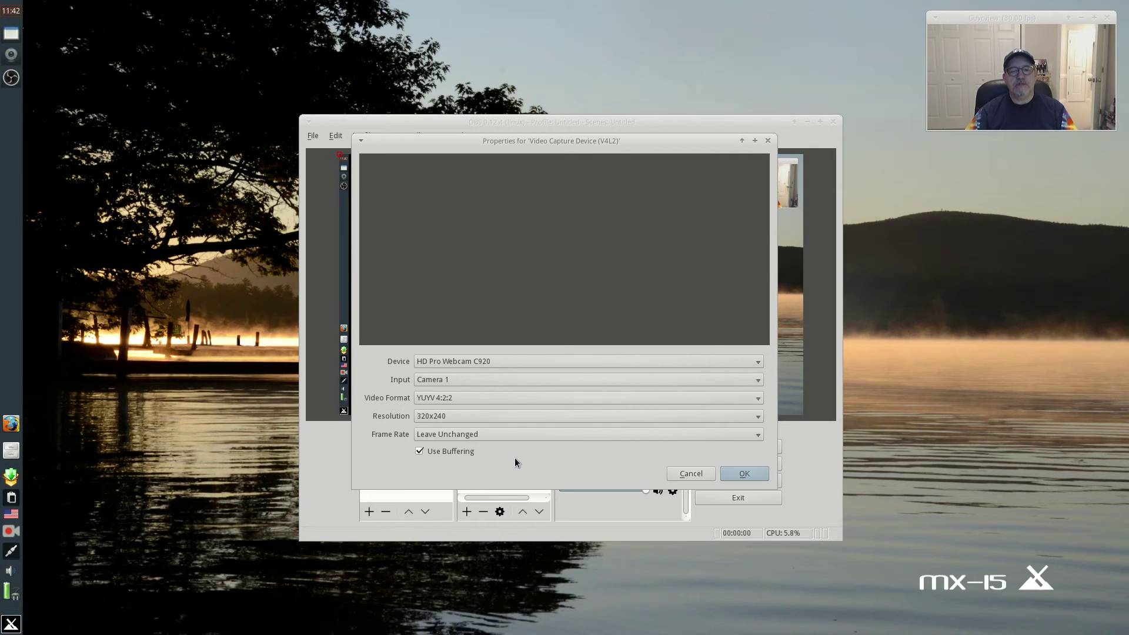
{"action": "left_click", "coordinate": [562, 435]}
{"action": "left_click", "coordinate": [559, 447]}
{"action": "left_click", "coordinate": [744, 472]}
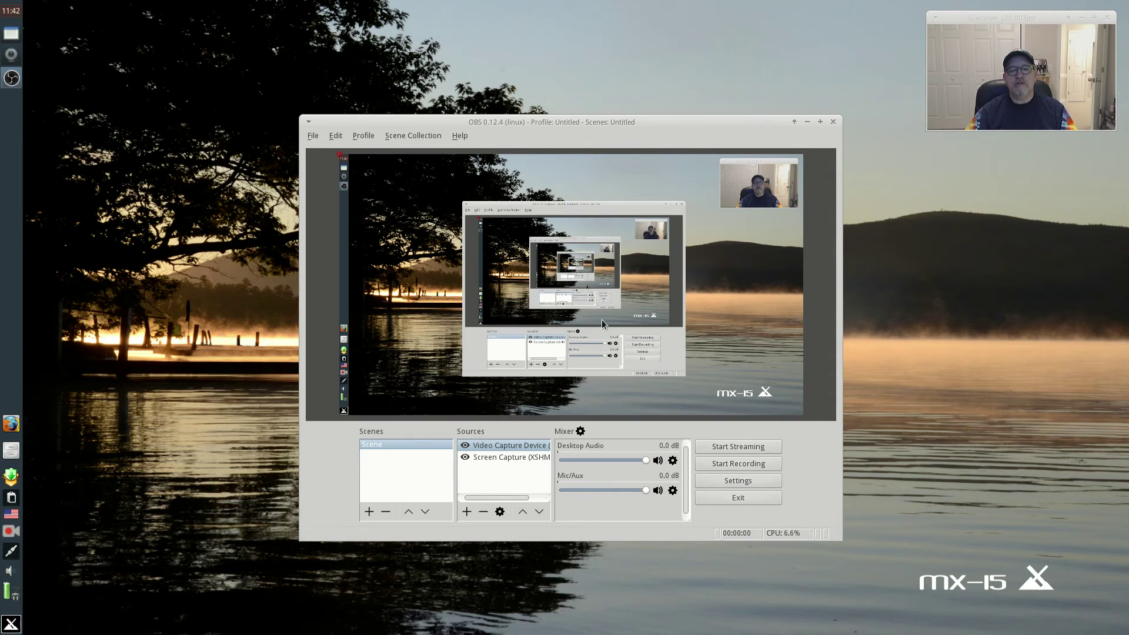
Add an Audio Input Capture (PulseAudio) source using the 2.0 root hub Analog Stereo device
{"action": "left_click", "coordinate": [466, 511]}
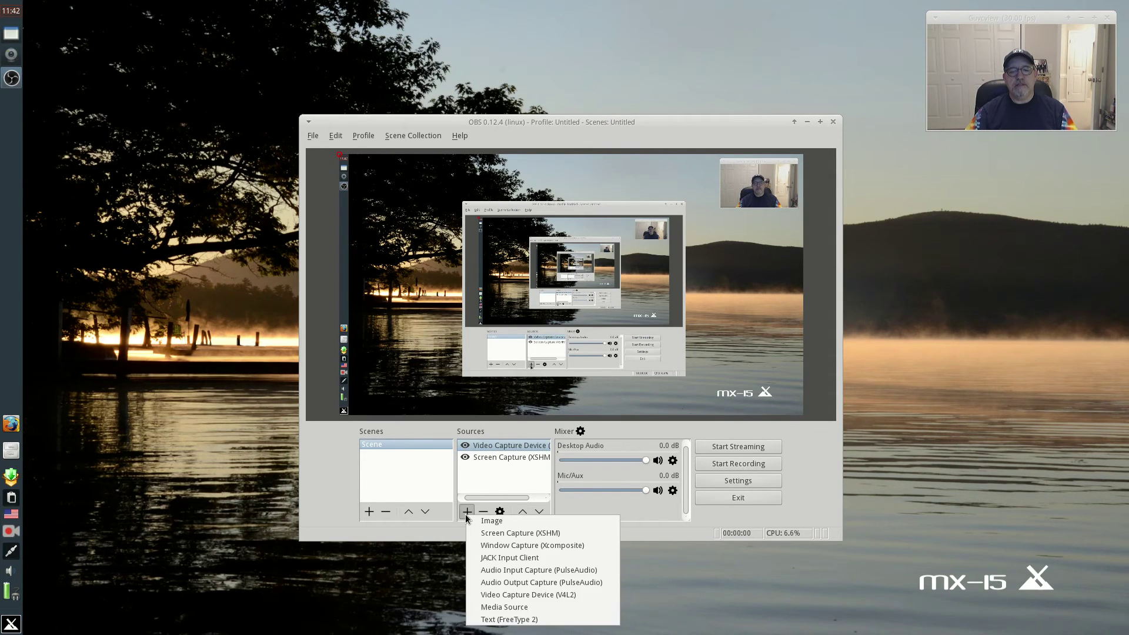
{"action": "left_click", "coordinate": [492, 571]}
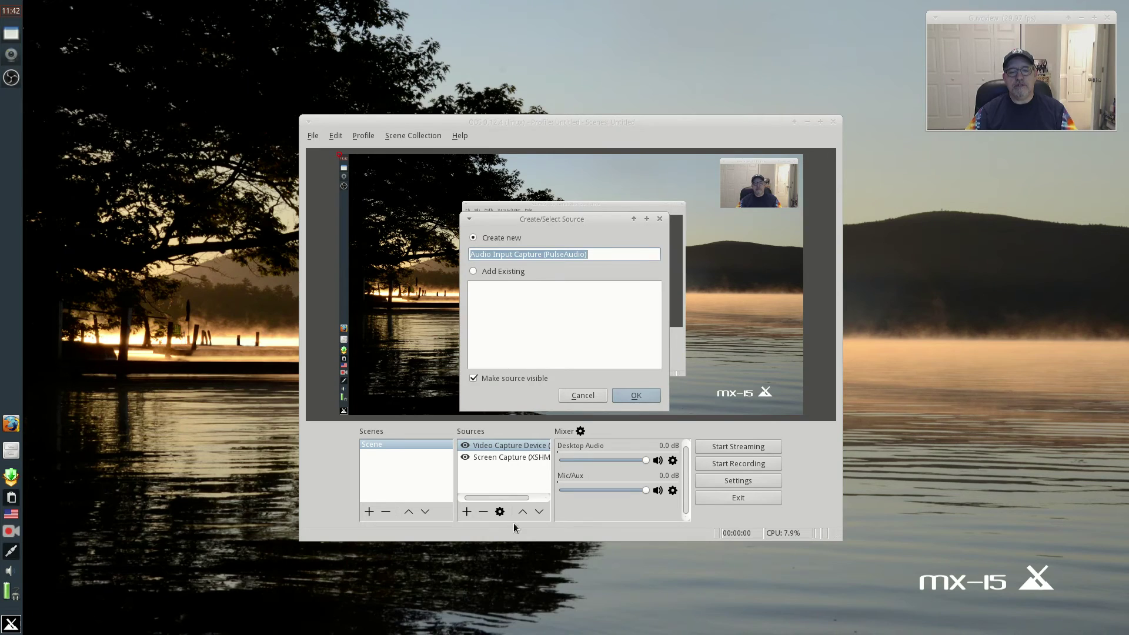
{"action": "left_click", "coordinate": [636, 395]}
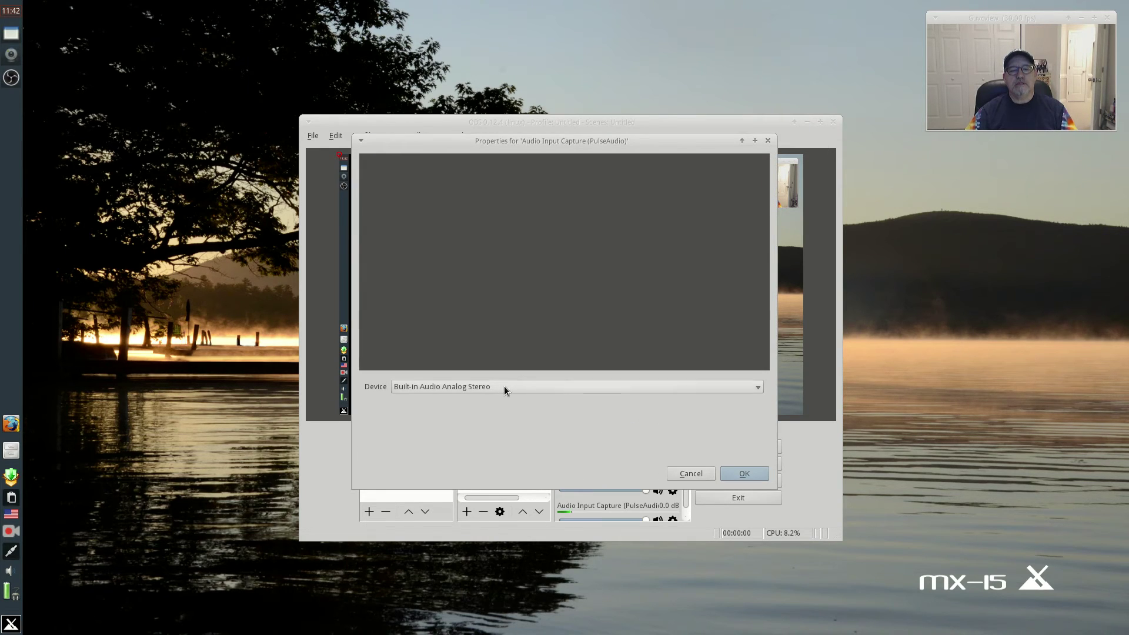
{"action": "left_click", "coordinate": [504, 387]}
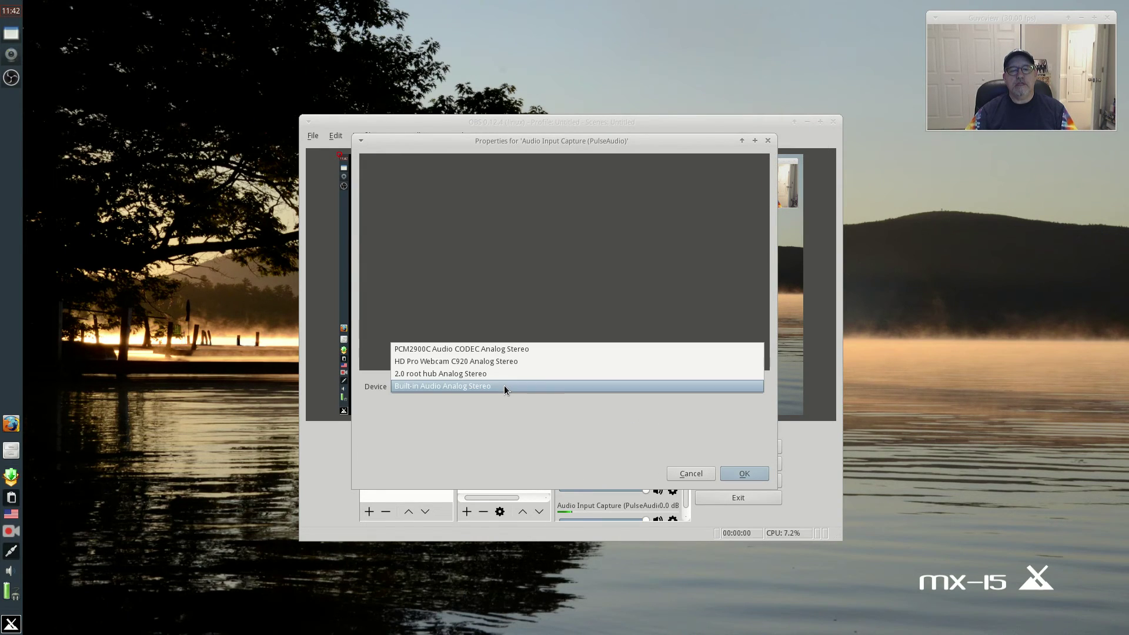
{"action": "left_click", "coordinate": [440, 375]}
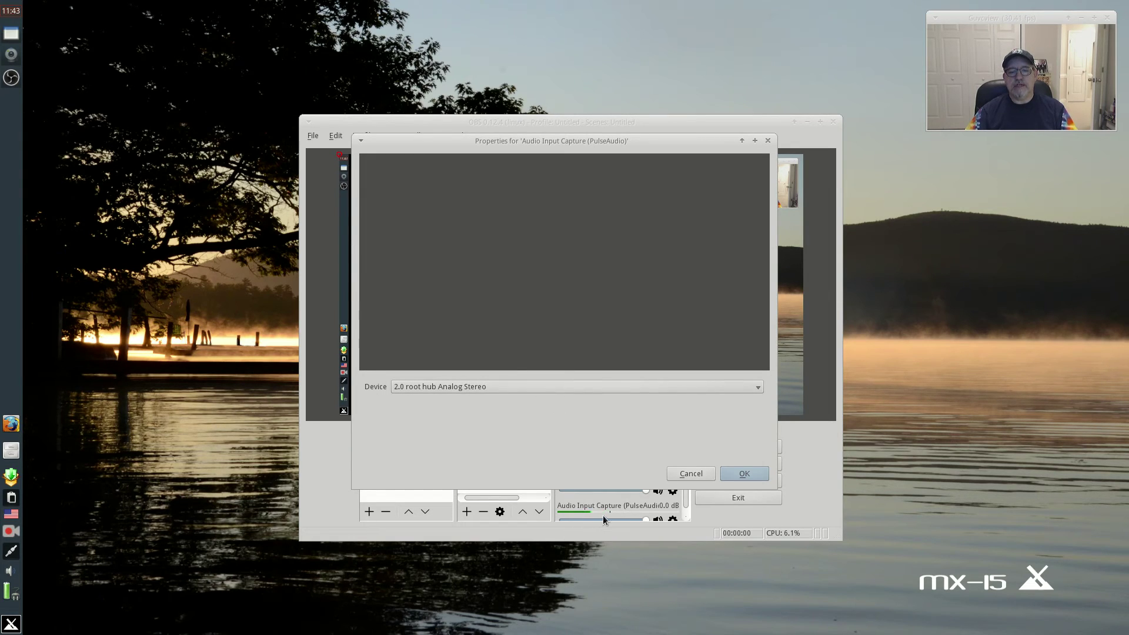
{"action": "left_click", "coordinate": [745, 473]}
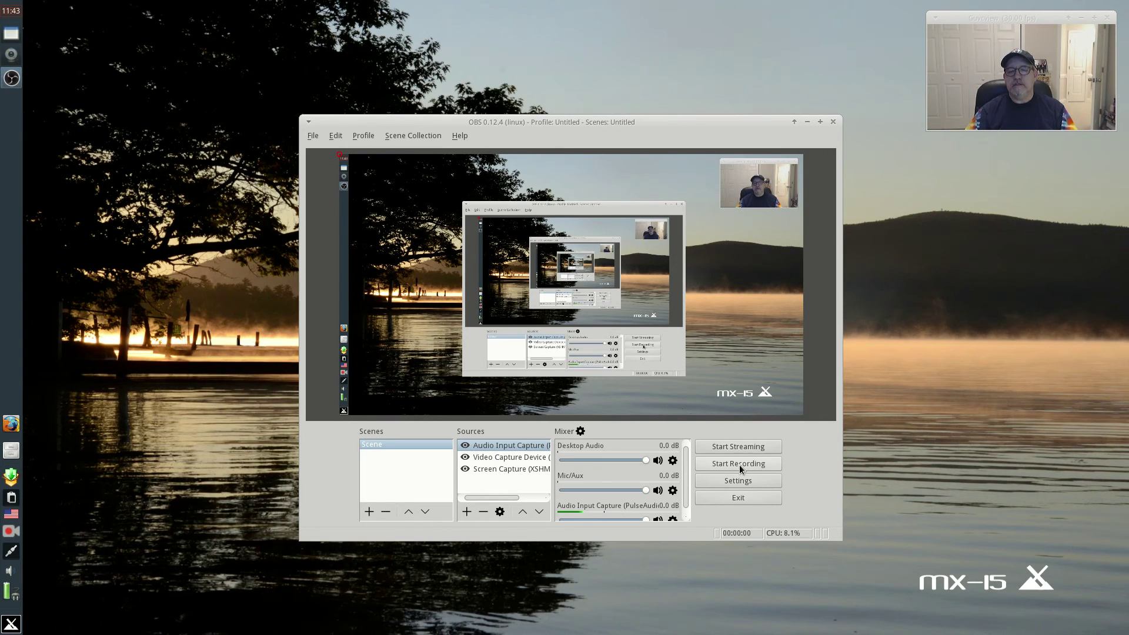
Assign Ctrl+R to Start Recording and Ctrl+S to Stop Recording, then apply and save settings
{"action": "left_click", "coordinate": [734, 481]}
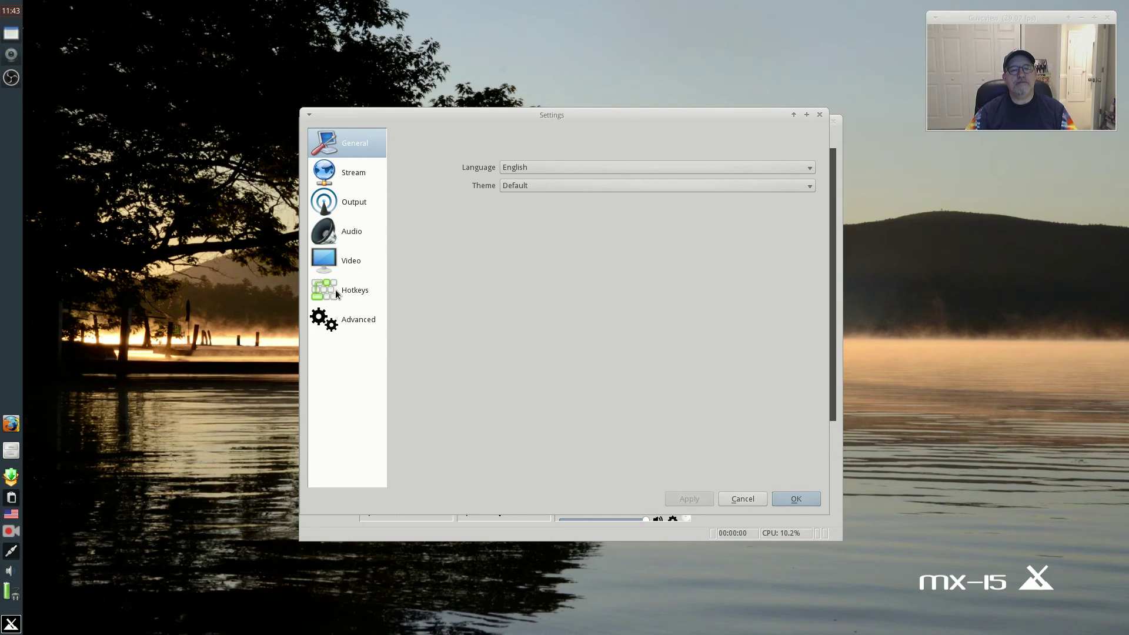
{"action": "left_click", "coordinate": [335, 292]}
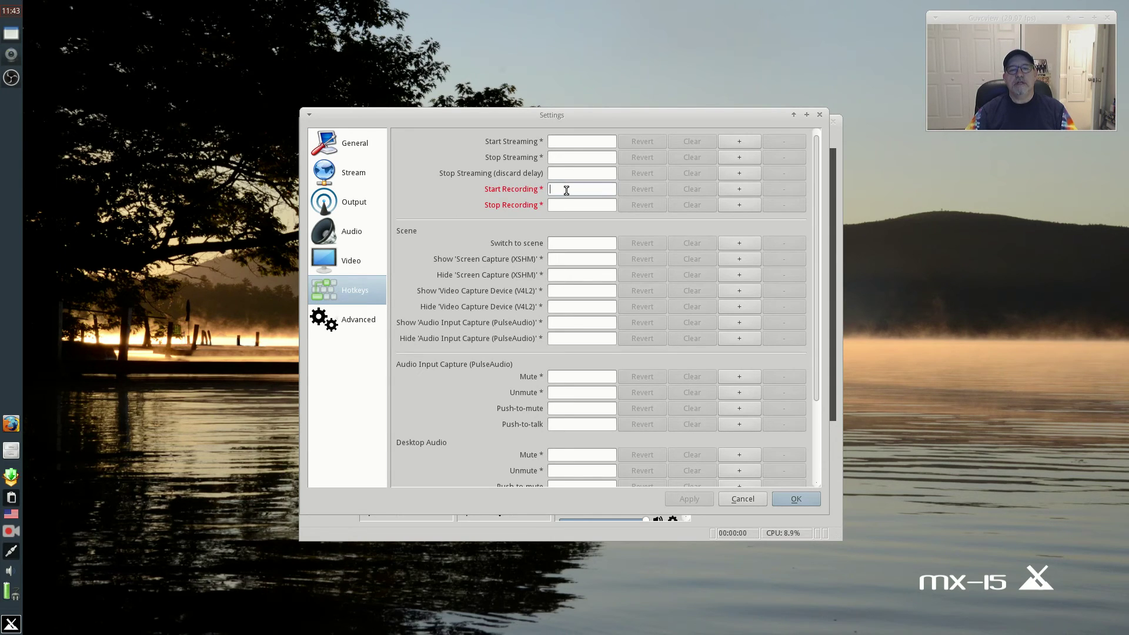
{"action": "key", "text": "ctrl+r"}
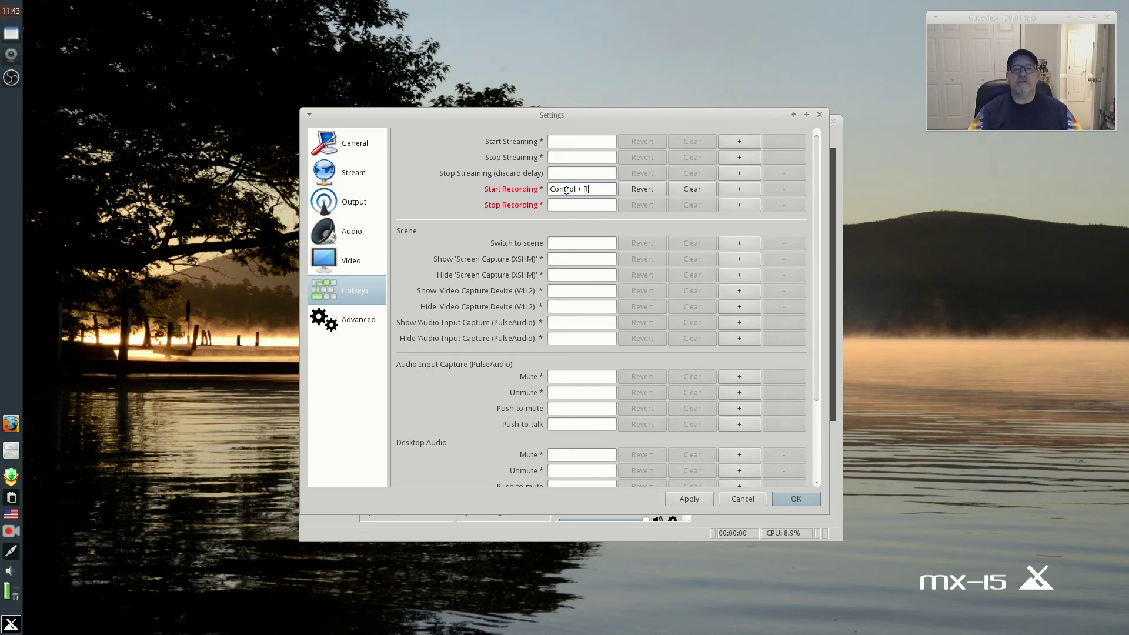
{"action": "left_click", "coordinate": [566, 206]}
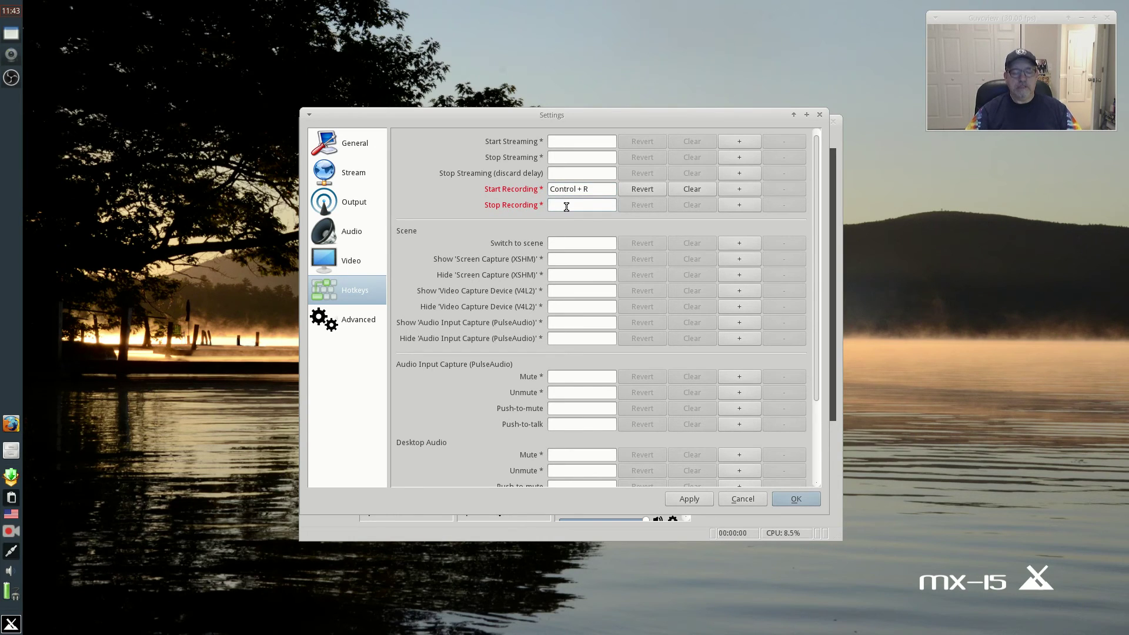
{"action": "key", "text": "ctrl+s"}
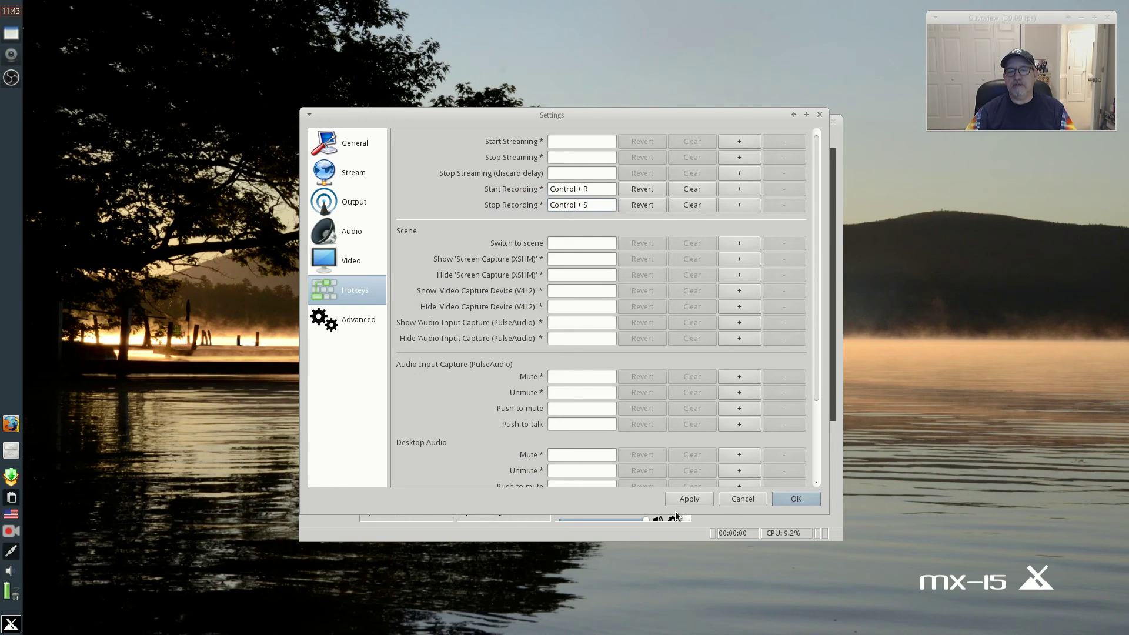
{"action": "left_click", "coordinate": [689, 499]}
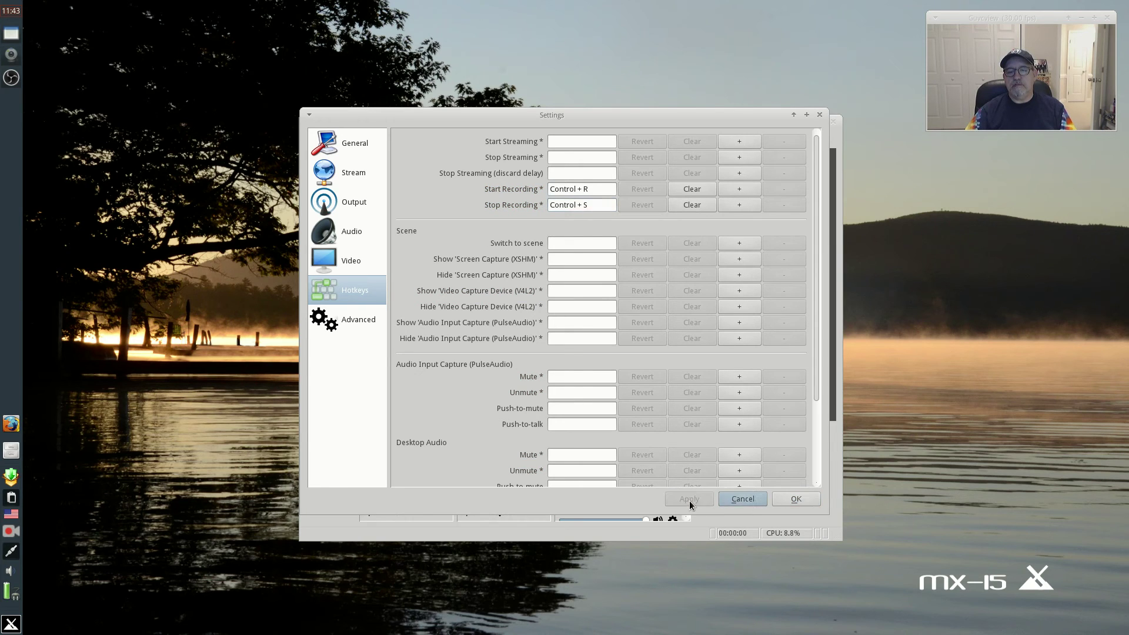
{"action": "left_click", "coordinate": [777, 497]}
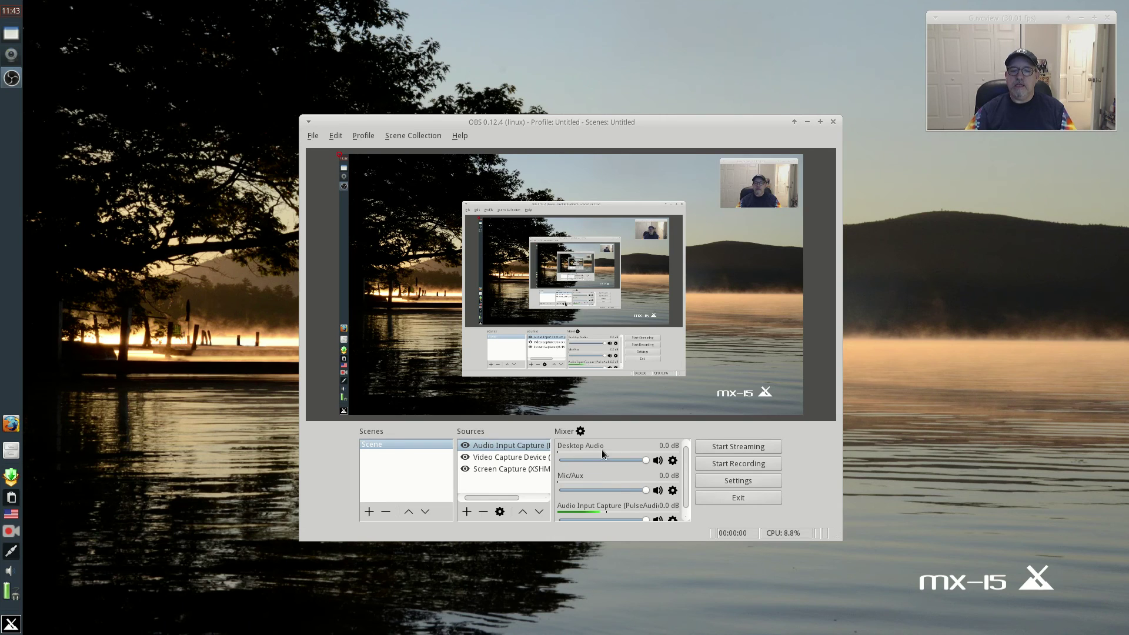
{"action": "left_click_drag", "start_coordinate": [545, 121], "coordinate": [552, 146]}
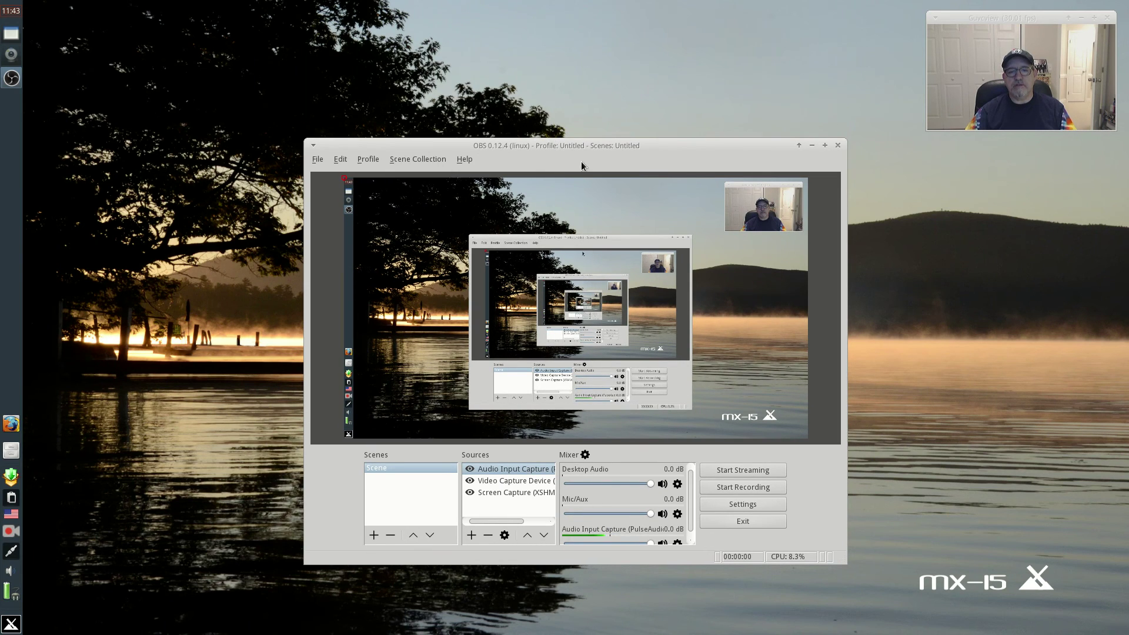
{"action": "left_click_drag", "start_coordinate": [589, 151], "coordinate": [541, 146]}
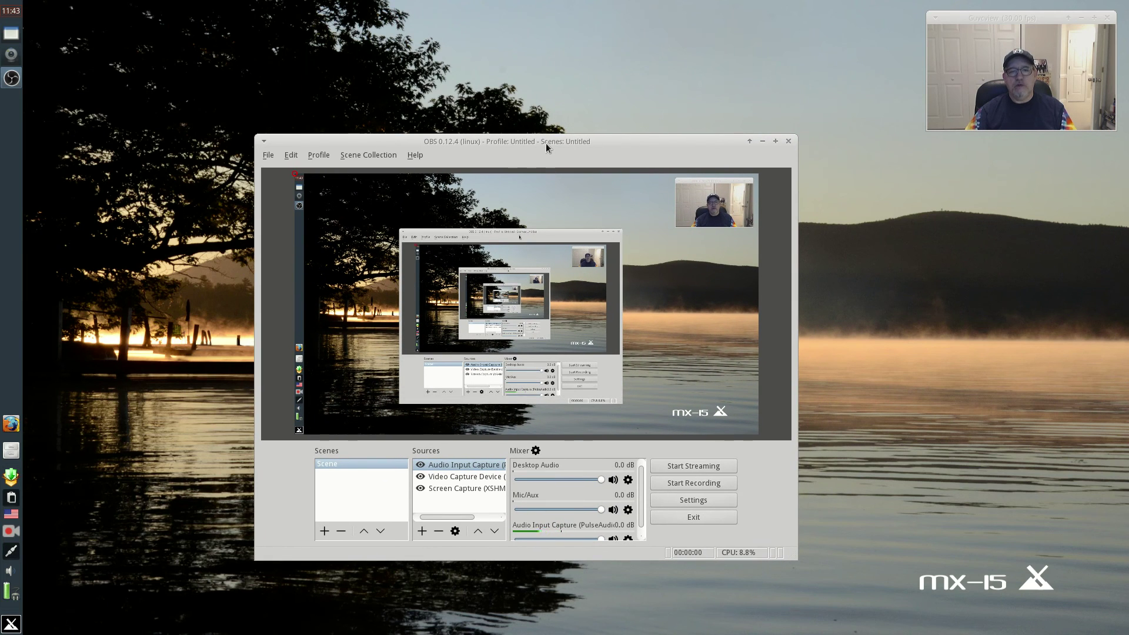